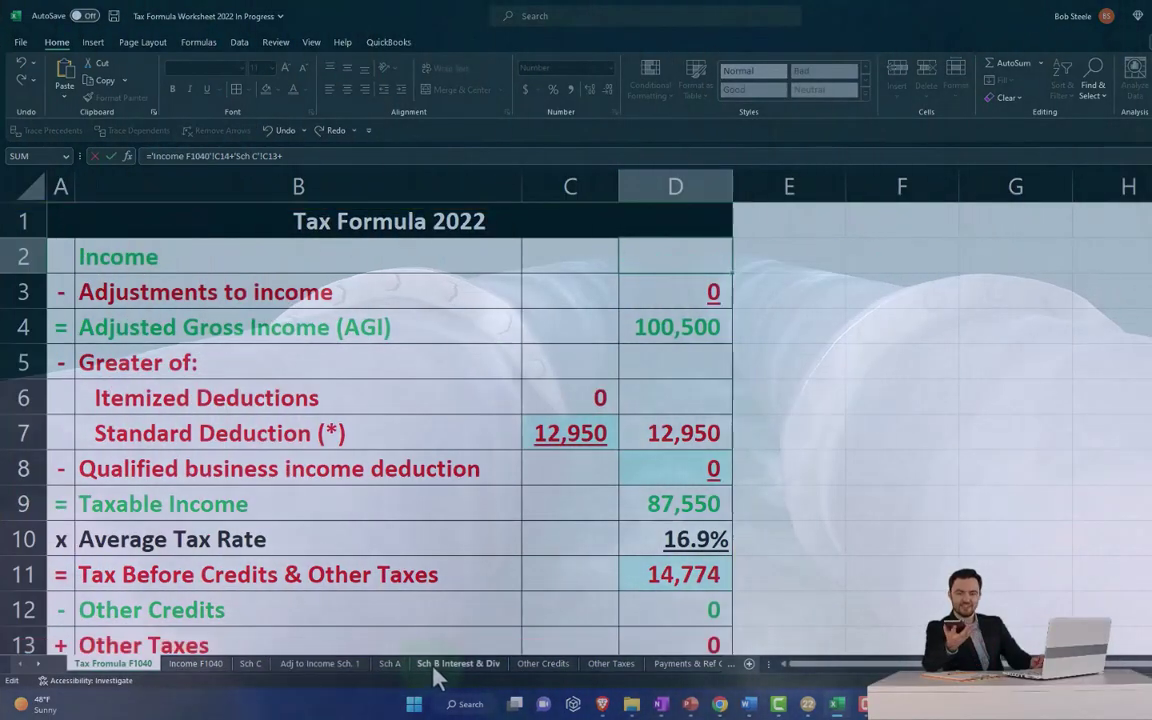
# Step: Complete the Income formula in D2 by adding the Total Interest & Dividends cell, C30, from the Sch B Interest & Div sheet
pyautogui.click(440, 664)
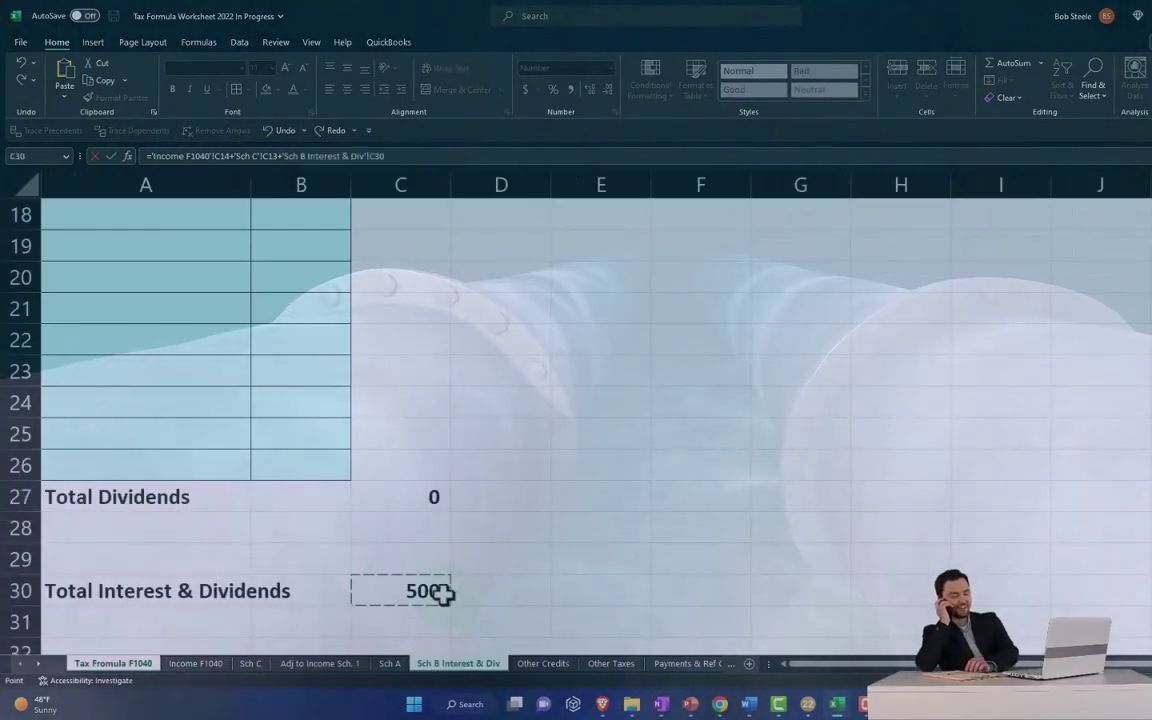
pyautogui.press('Return')
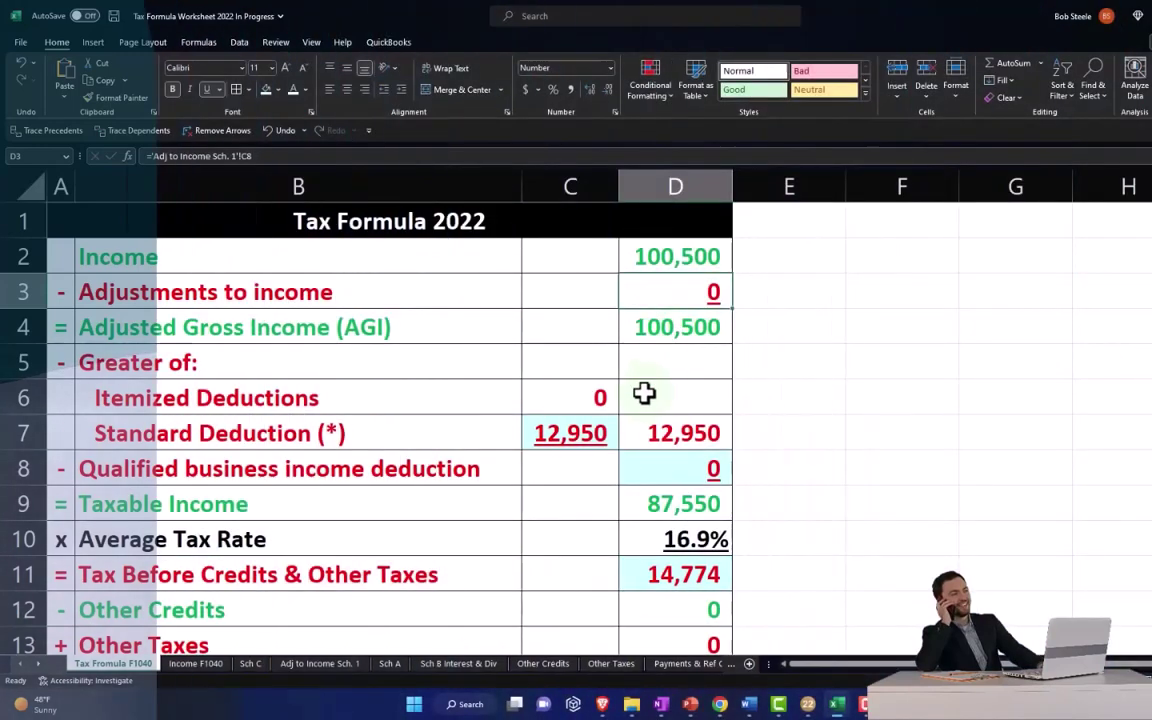
# Step: Check the tax in Lacerte against the worksheet's taxable income and set Tax Before Credits & Other Taxes in D11 to 14884
pyautogui.click(585, 438)
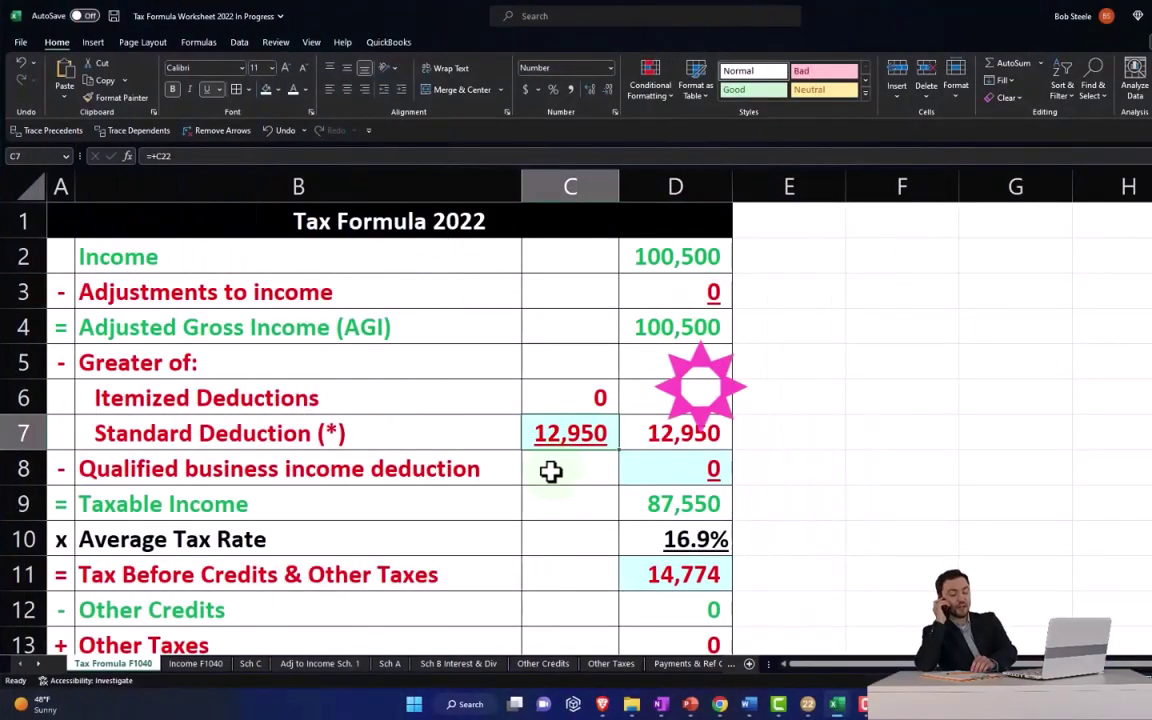
pyautogui.click(636, 500)
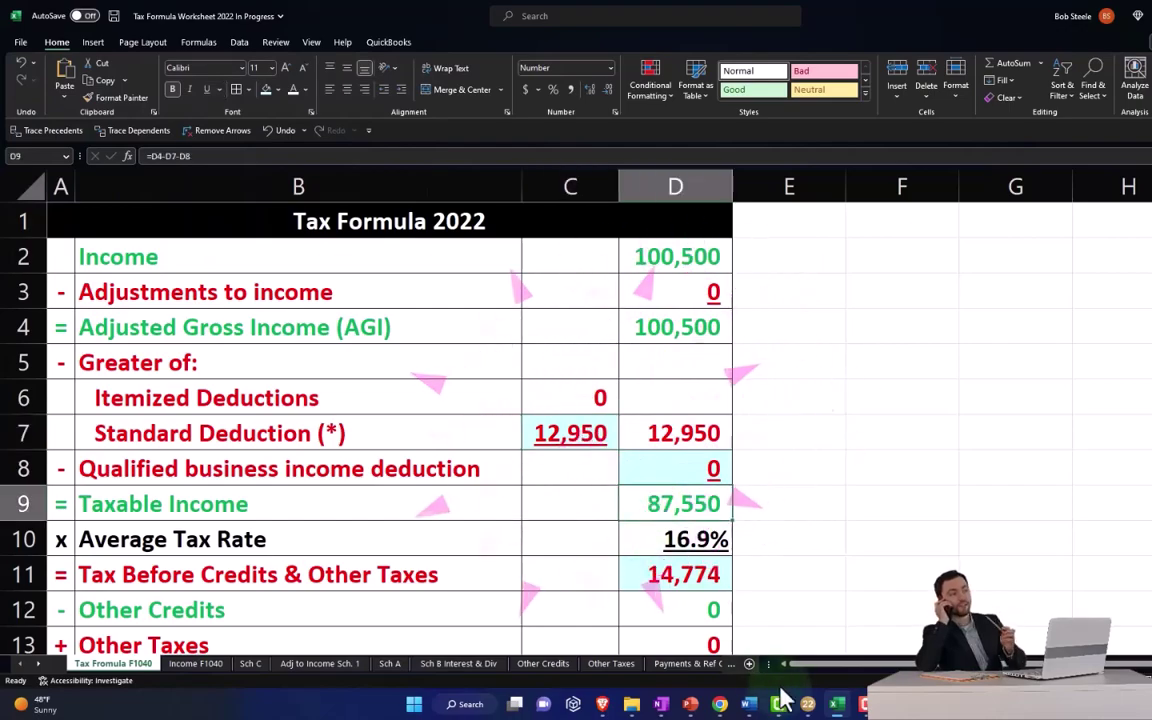
pyautogui.click(808, 705)
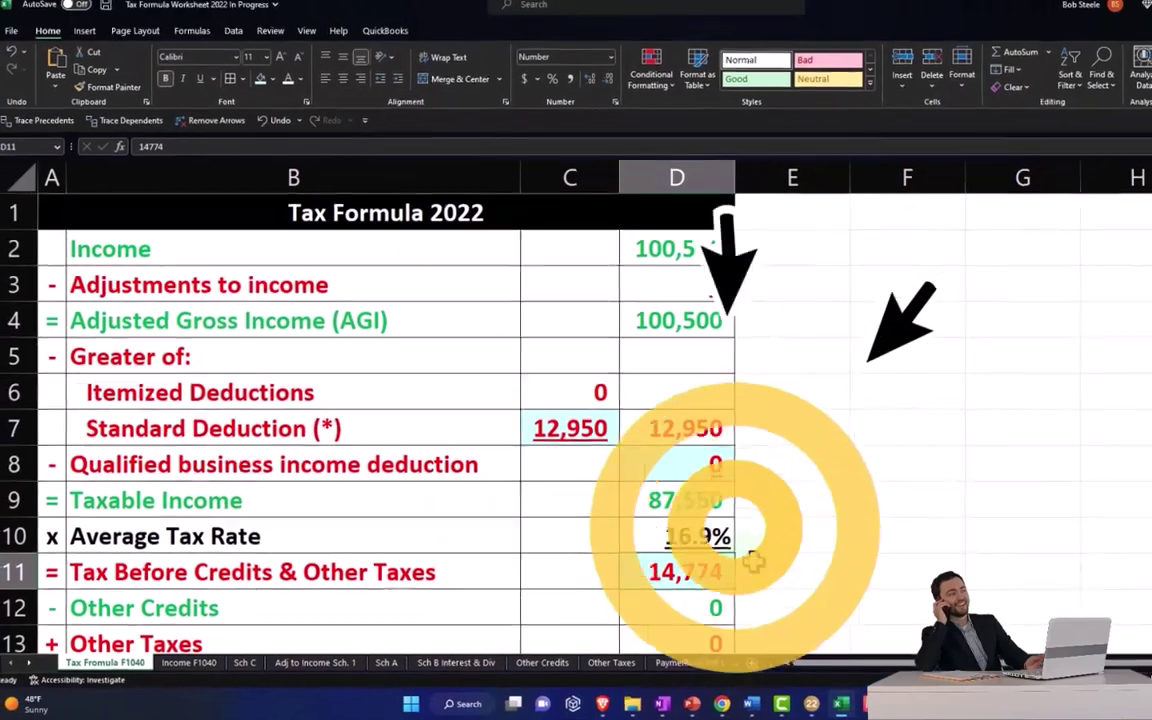
pyautogui.write('14')
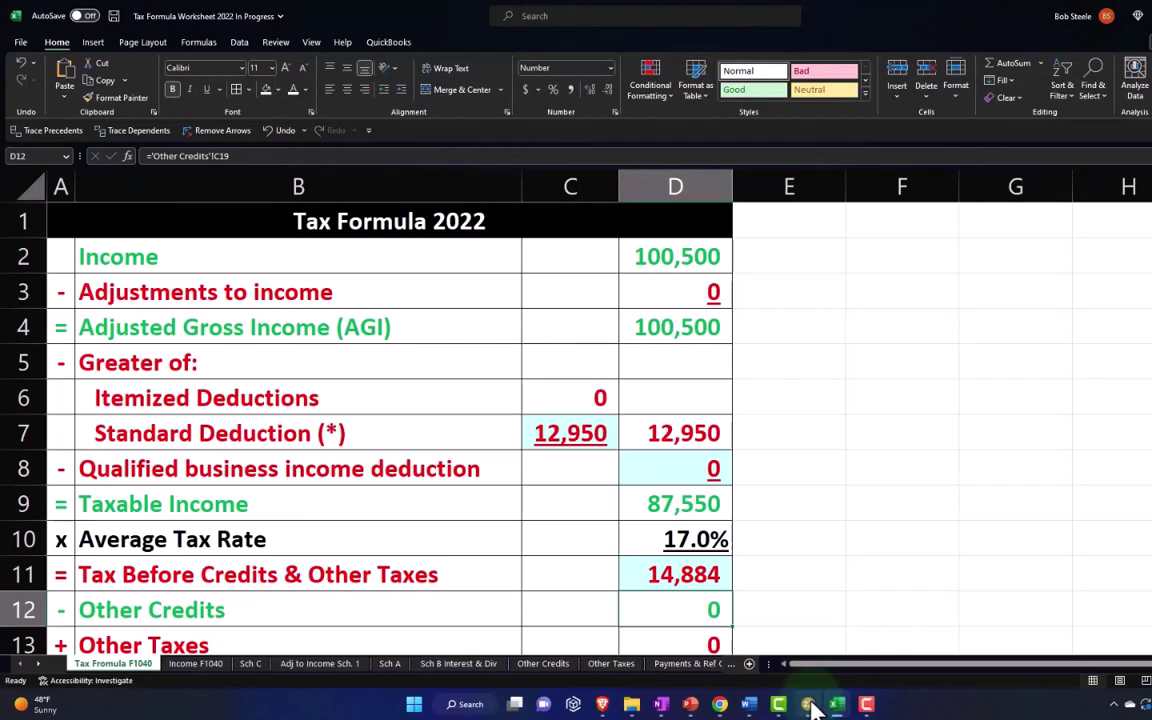
# Step: Switch to Lacerte and review the income section on page 1 of Form 1040
pyautogui.click(813, 707)
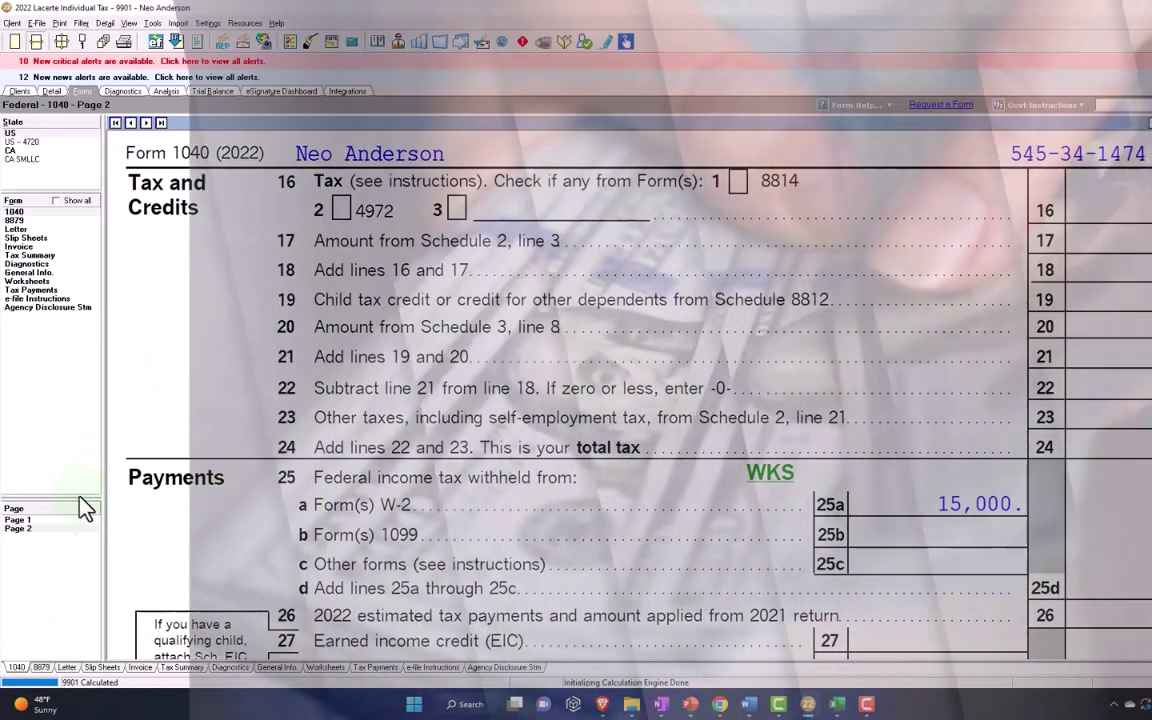
pyautogui.click(20, 520)
pyautogui.scroll(-3, 440, 452)
pyautogui.scroll(-3, 440, 452)
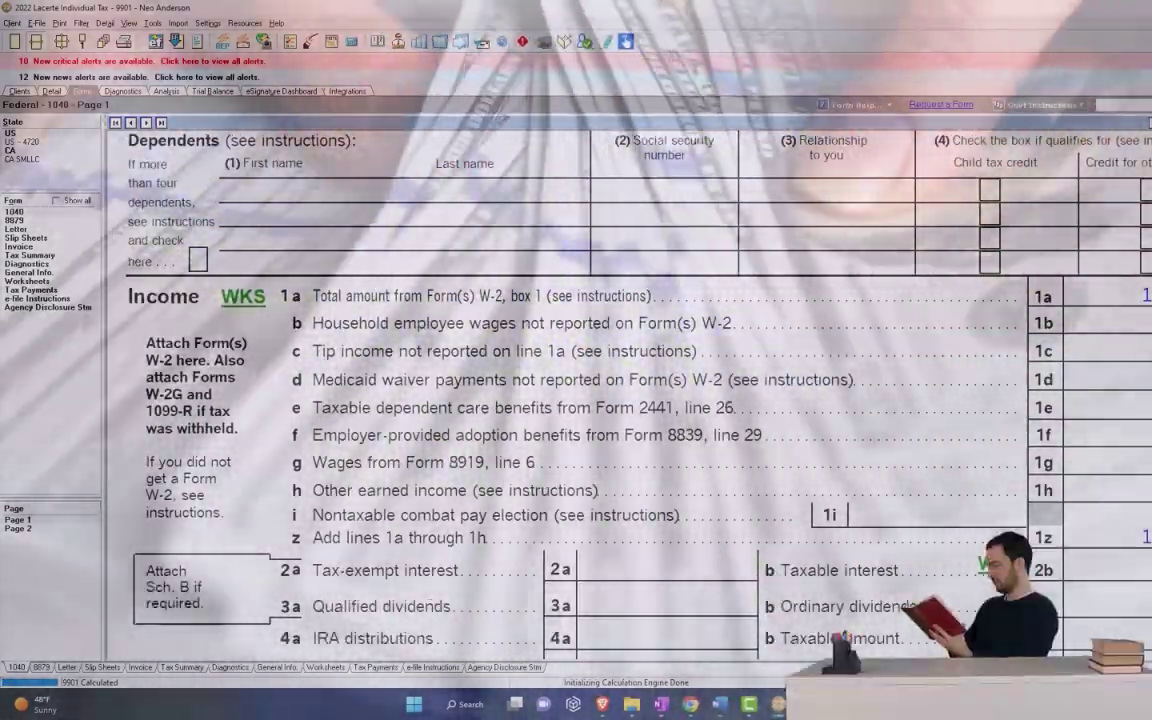
pyautogui.click(866, 704)
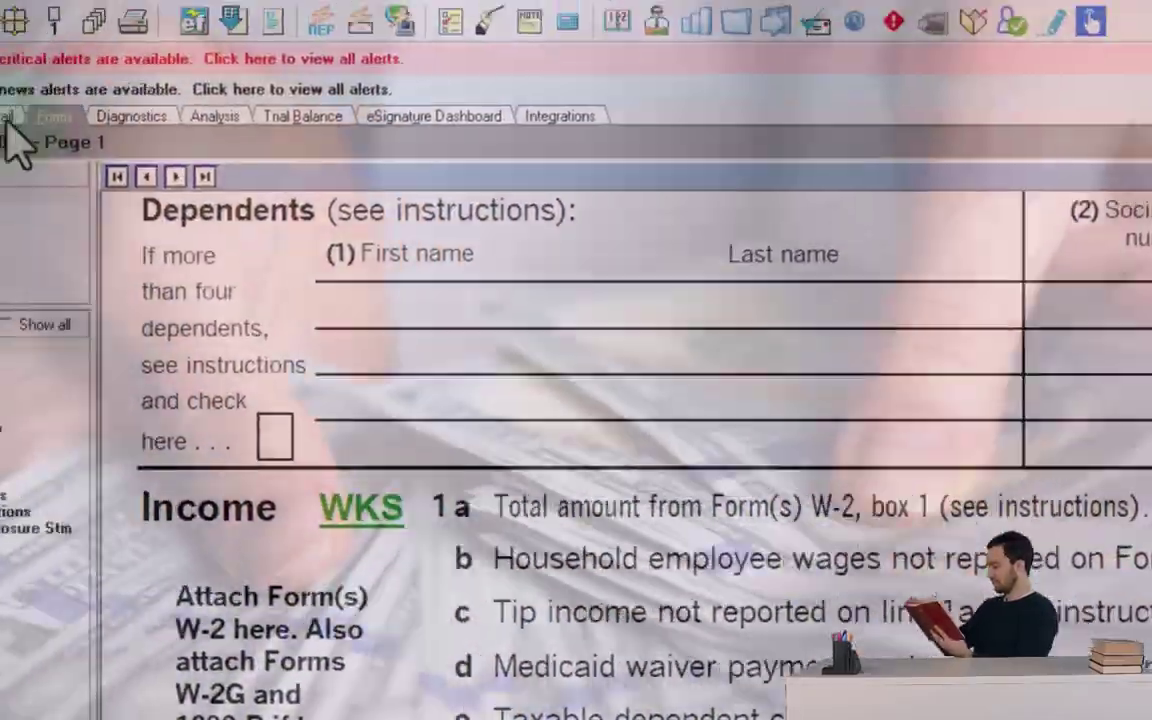
# Step: Add a second 1099-INT entry in the interest income detail with Bank 2 as the payer
pyautogui.click(103, 183)
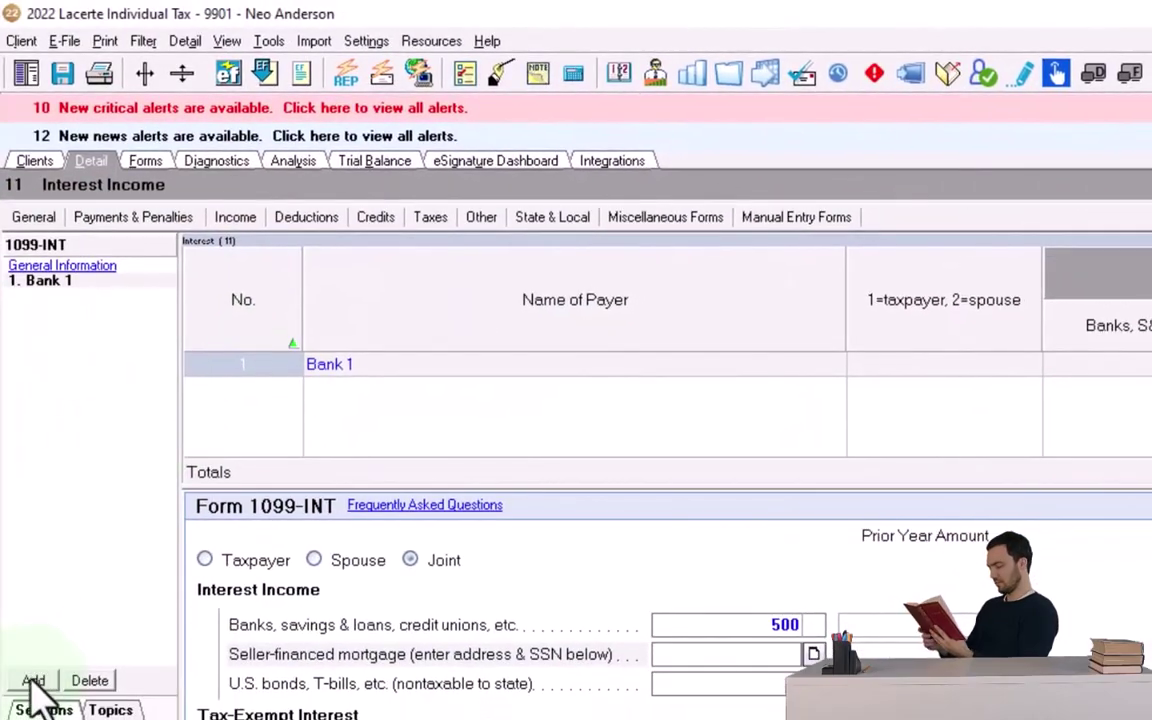
pyautogui.click(33, 681)
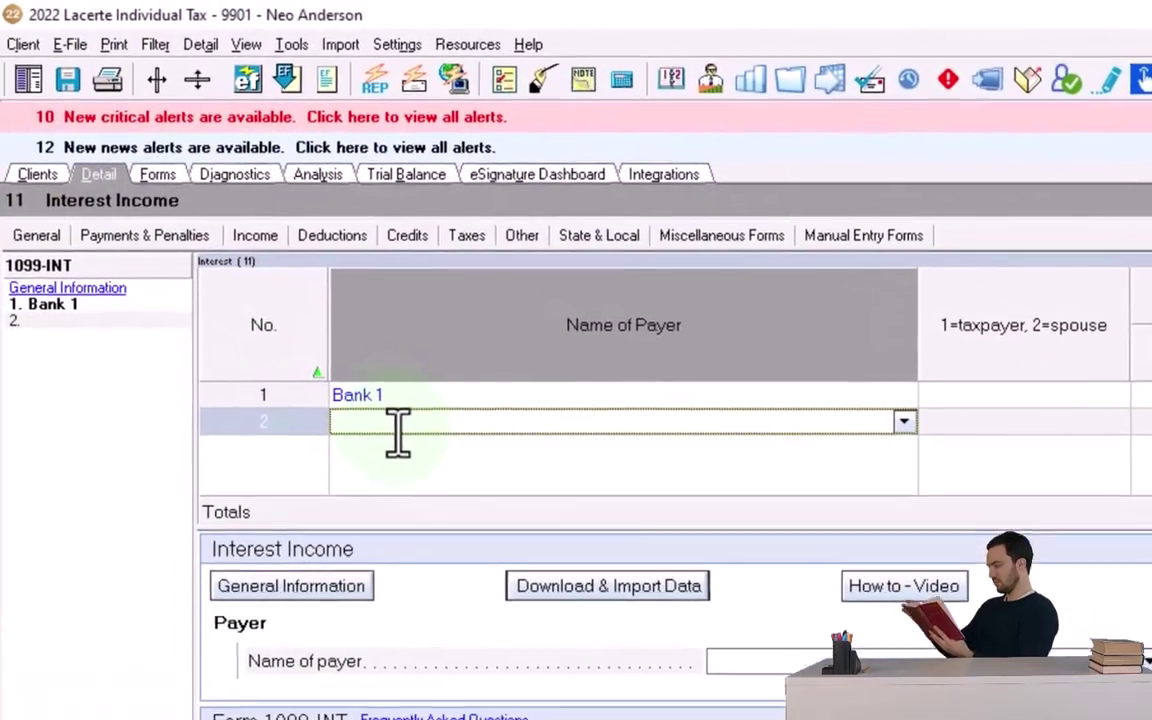
pyautogui.write('Bank 1')
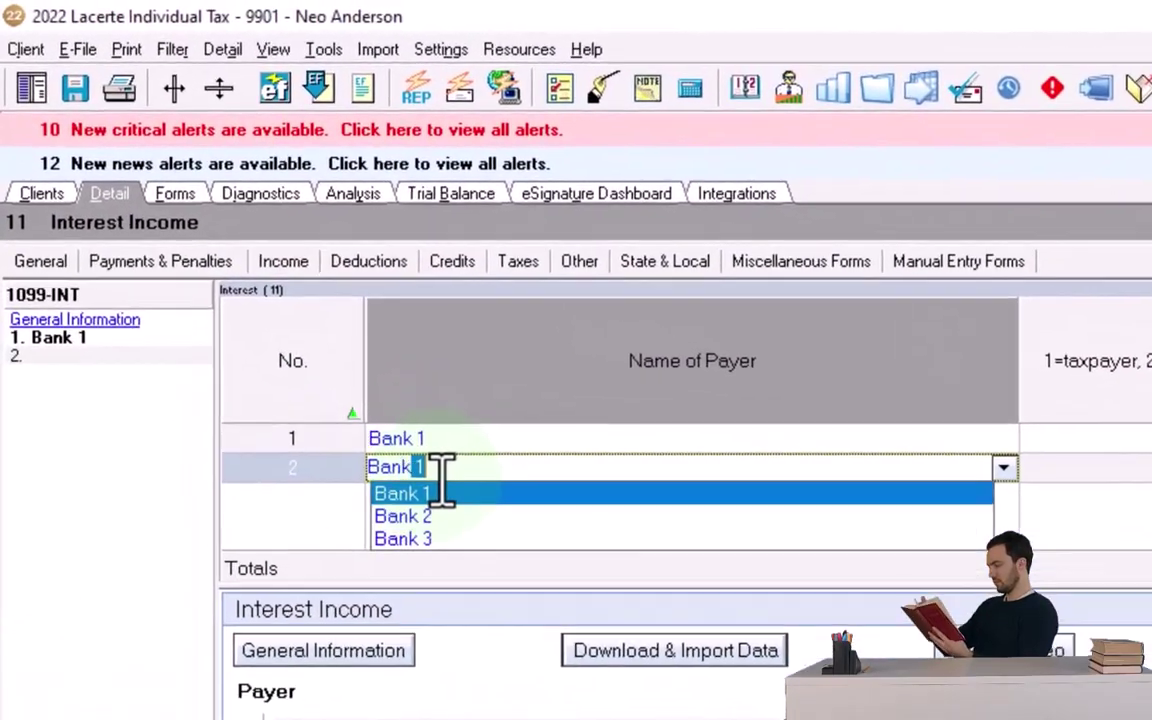
pyautogui.press('Down')
pyautogui.press('Tab')
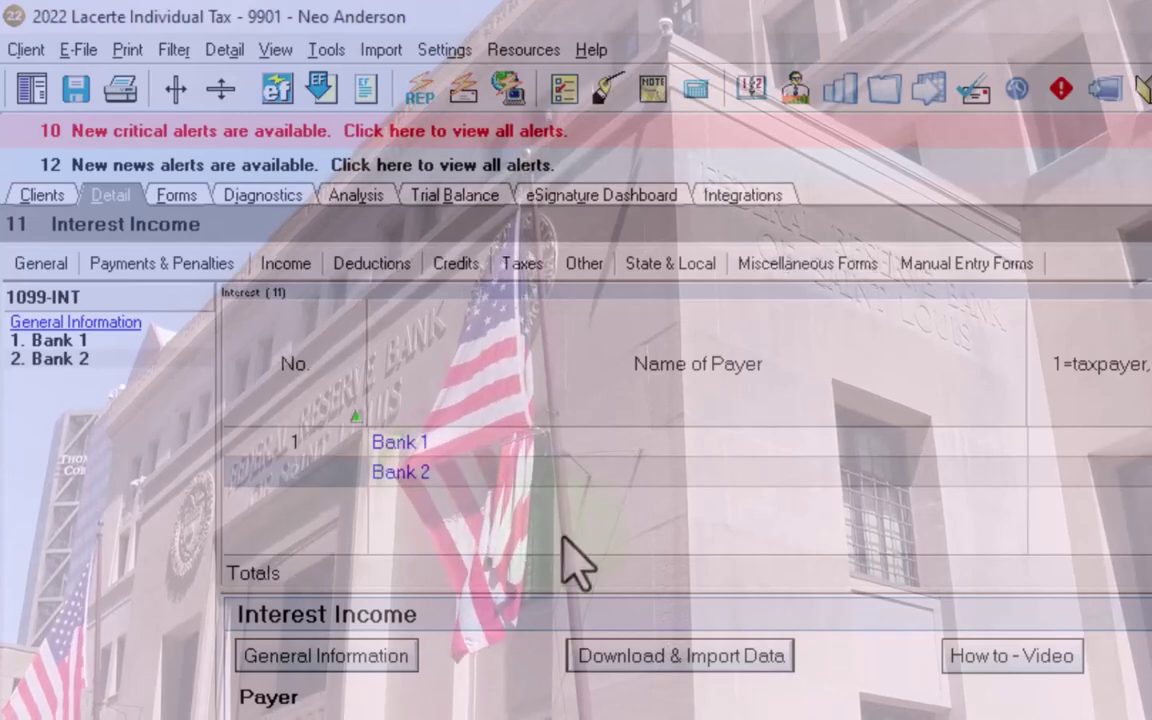
# Step: Check the tax-exempt interest, taxable interest and income lines on page 1 of Form 1040
pyautogui.click(174, 195)
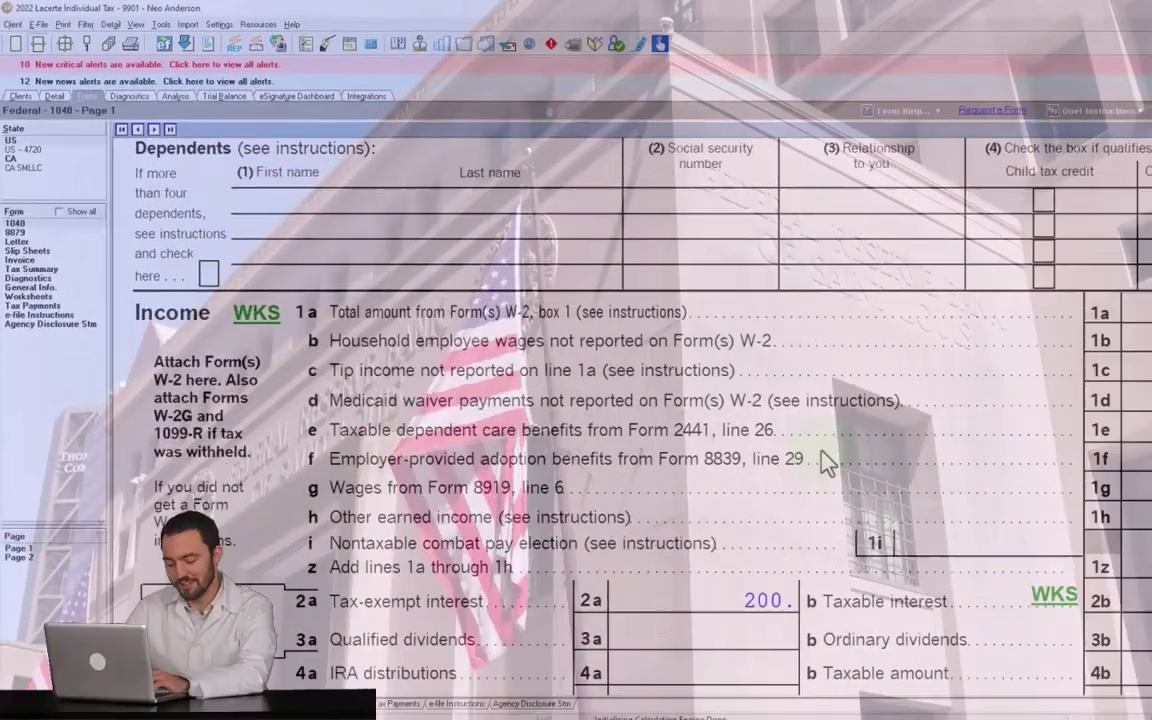
pyautogui.scroll(-3, 968, 541)
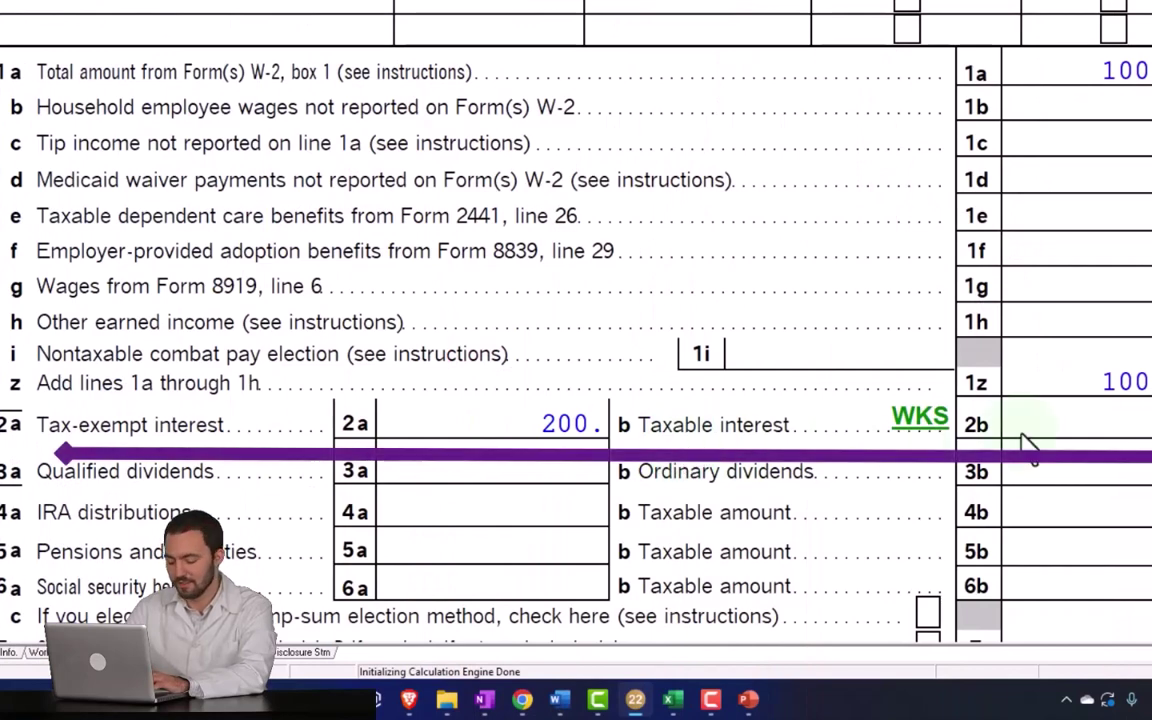
pyautogui.scroll(-8, 1030, 422)
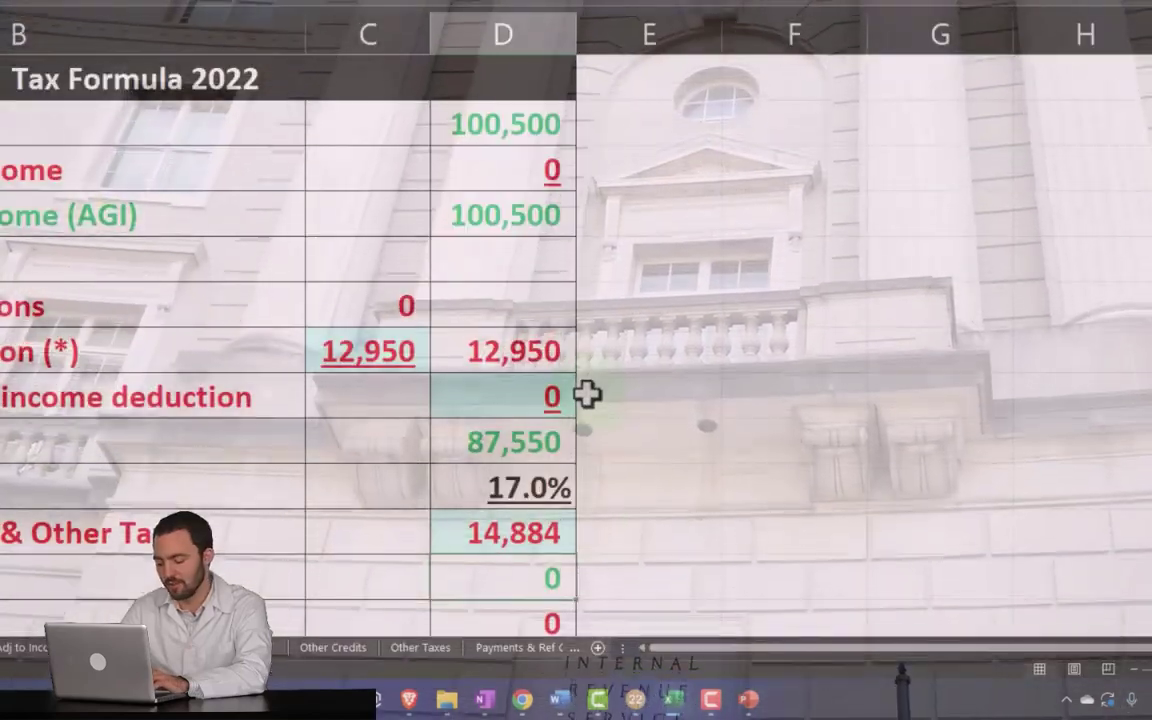
# Step: Compare the Excel worksheet's taxable income and tax with Form 1040 page 2, and return to page 1's income section
pyautogui.click(735, 707)
pyautogui.scroll(-5, 760, 255)
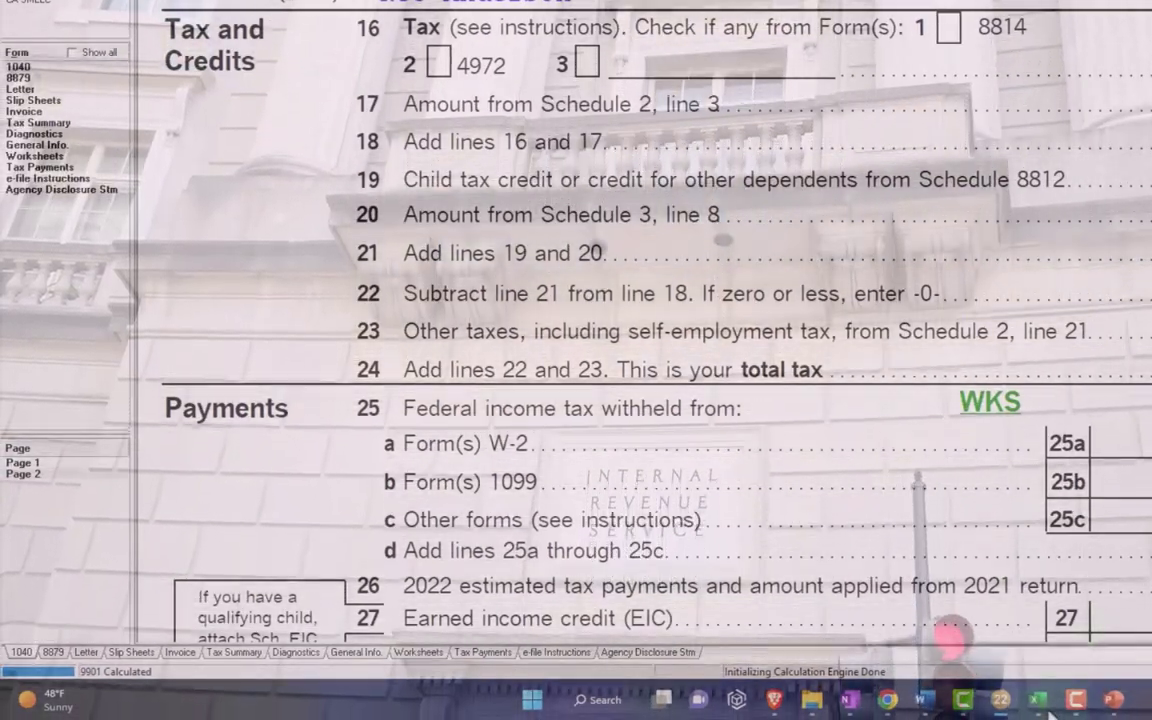
pyautogui.hotkey('alt', 'Tab')
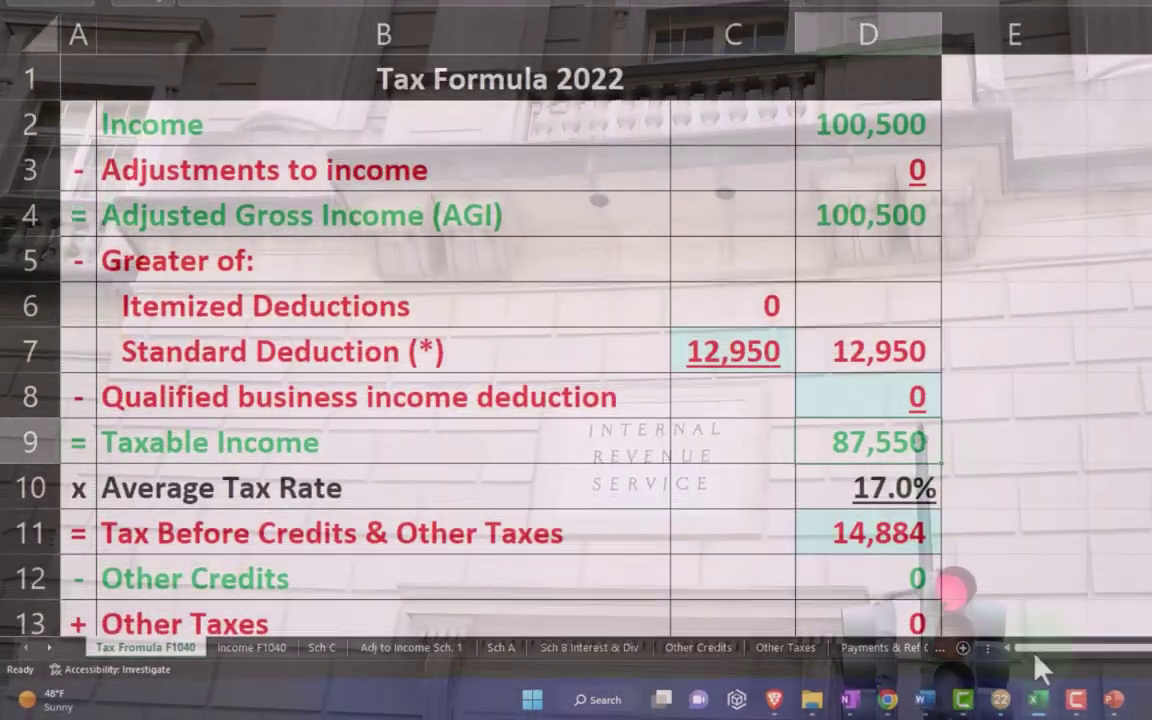
pyautogui.click(1040, 700)
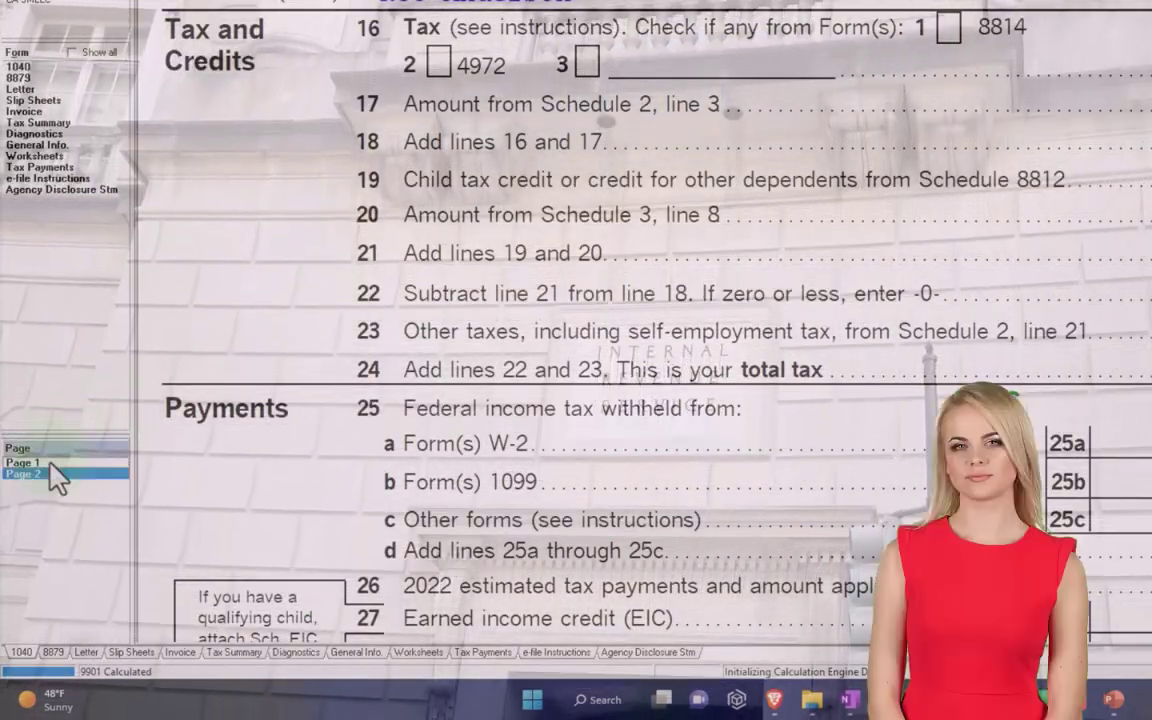
pyautogui.click(46, 462)
pyautogui.scroll(-5, 650, 350)
pyautogui.scroll(-3, 1145, 424)
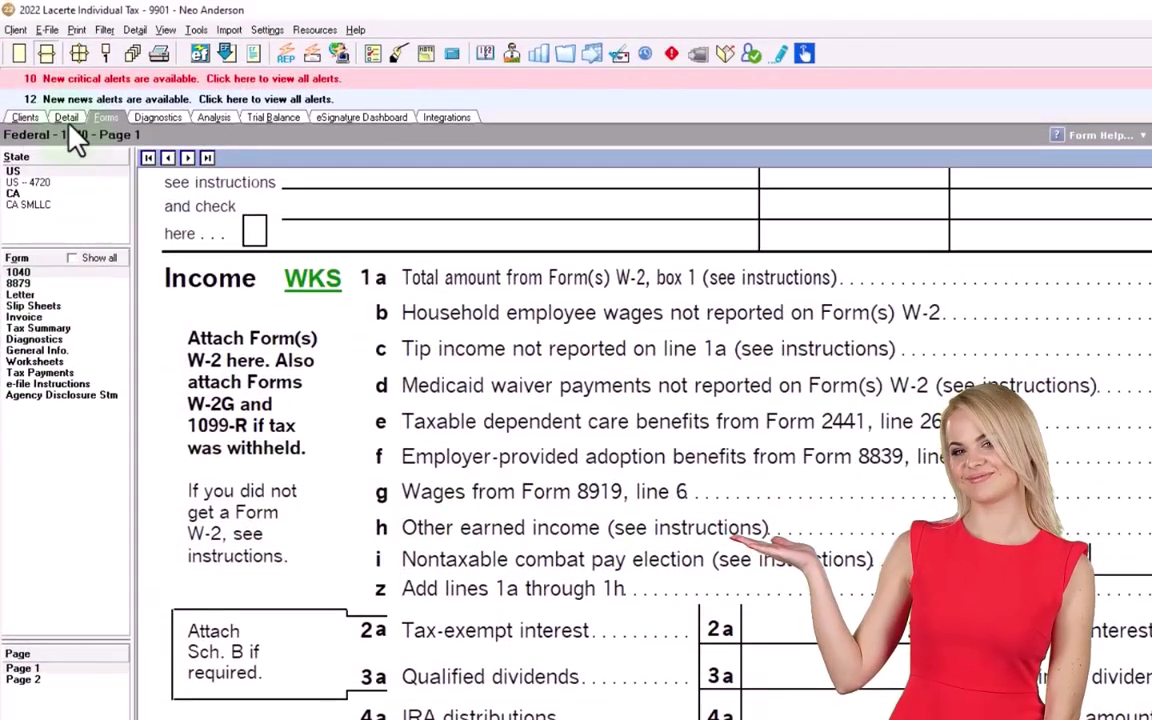
# Step: Add a third 1099-INT entry for payer Bank 3 with 1000 of bank interest in the interest income detail
pyautogui.click(66, 117)
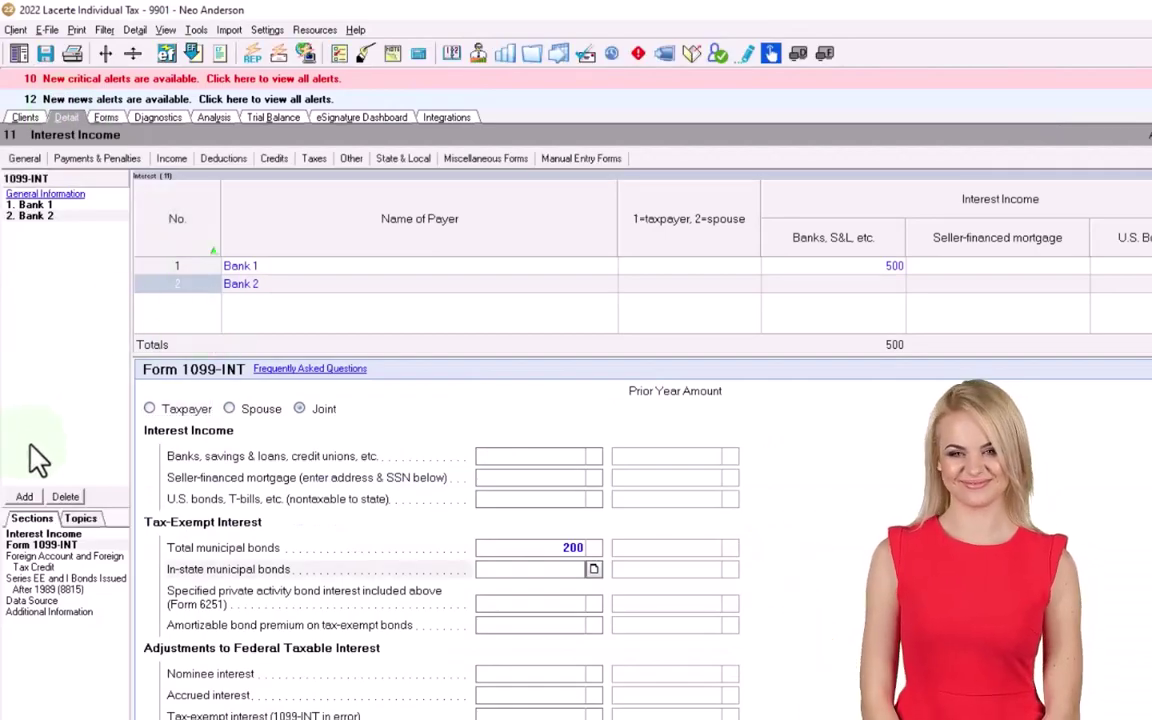
pyautogui.click(24, 497)
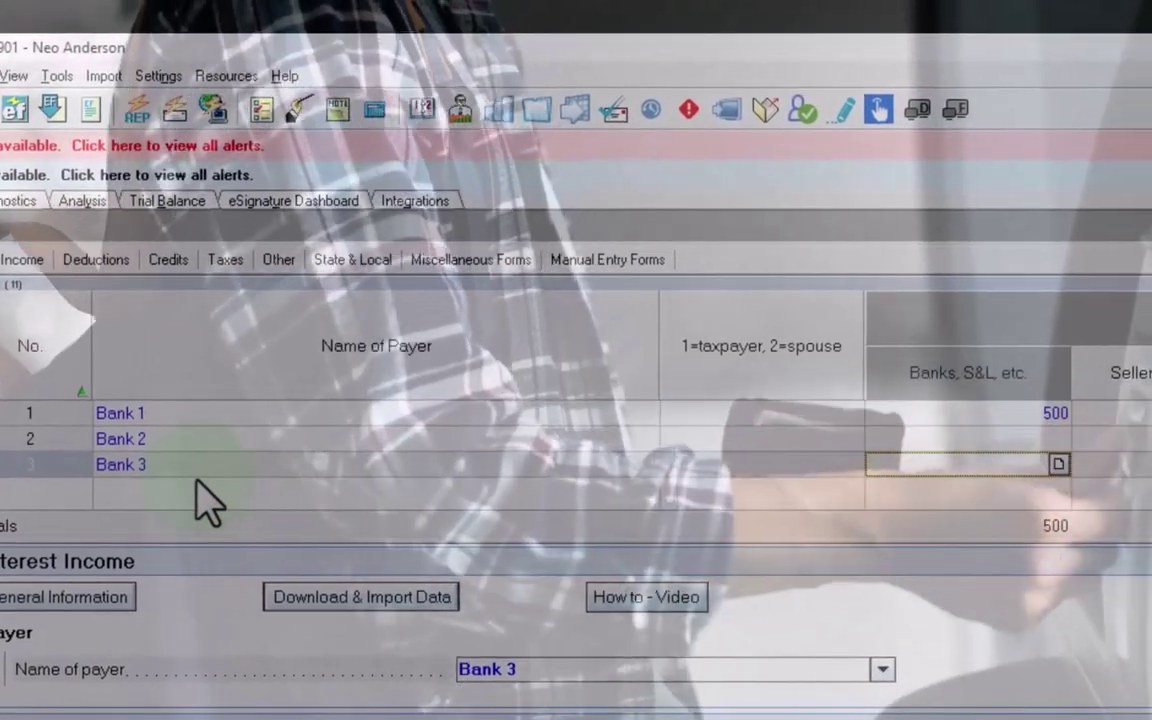
pyautogui.write('1000')
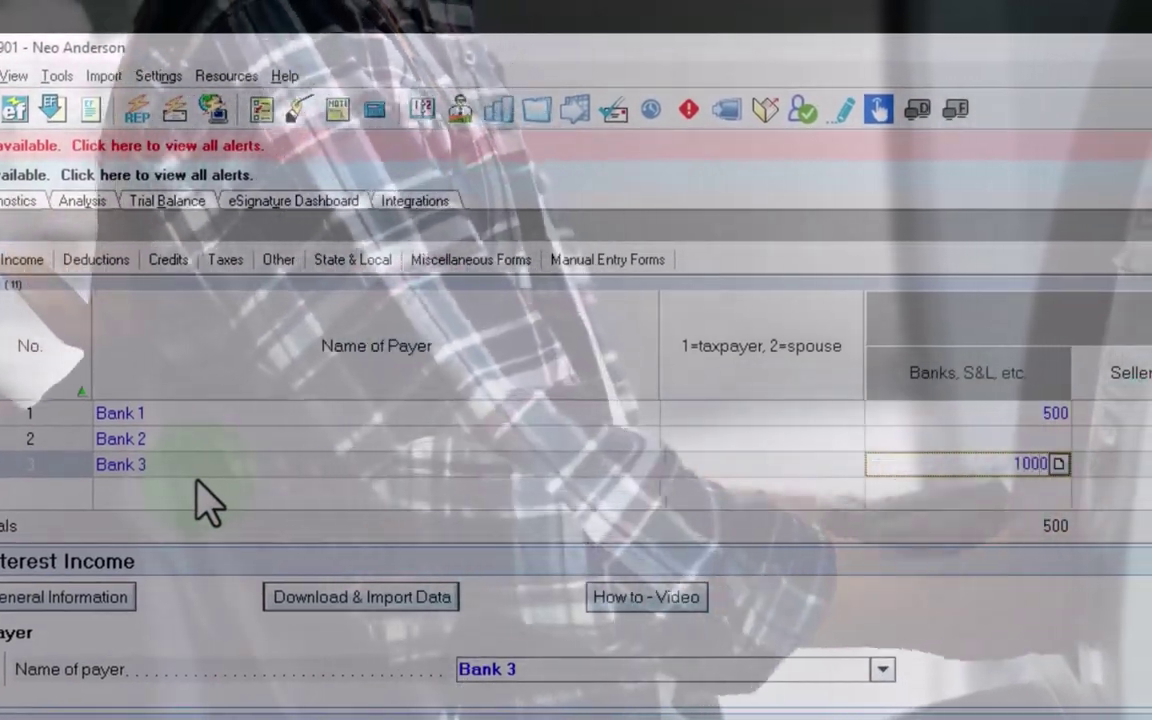
pyautogui.press('Tab')
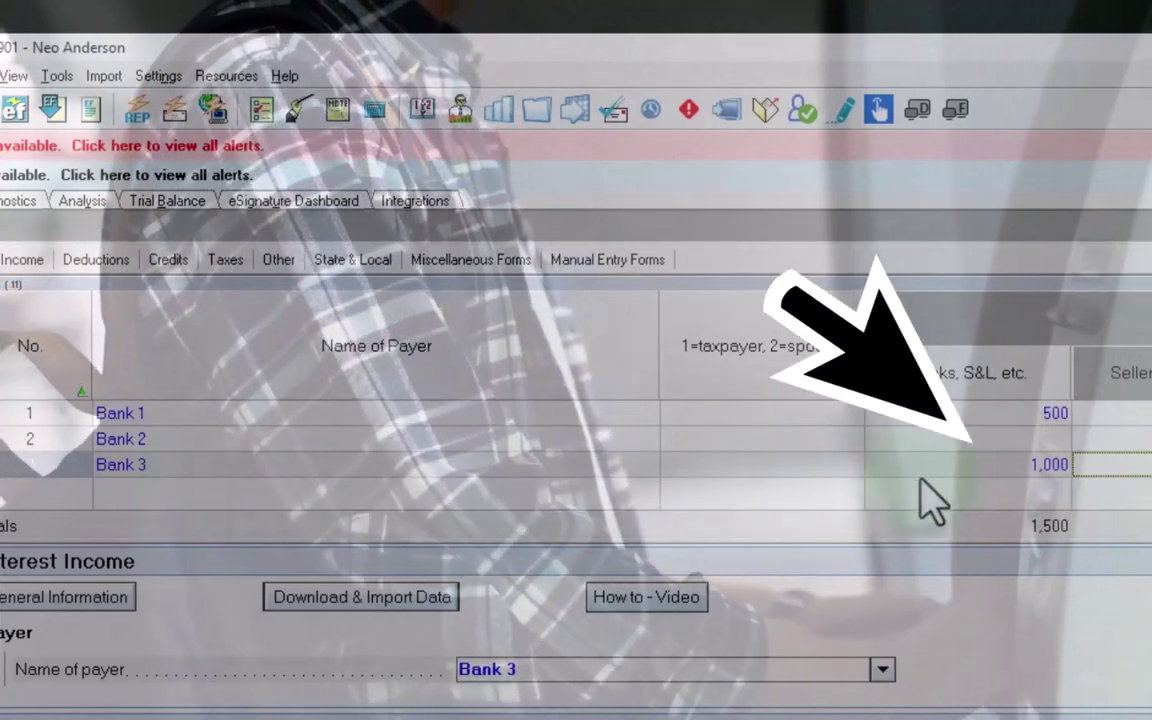
# Step: Change Bank 3's bank interest amount to 1200
pyautogui.click(929, 470)
pyautogui.write('1200')
pyautogui.press('Tab')
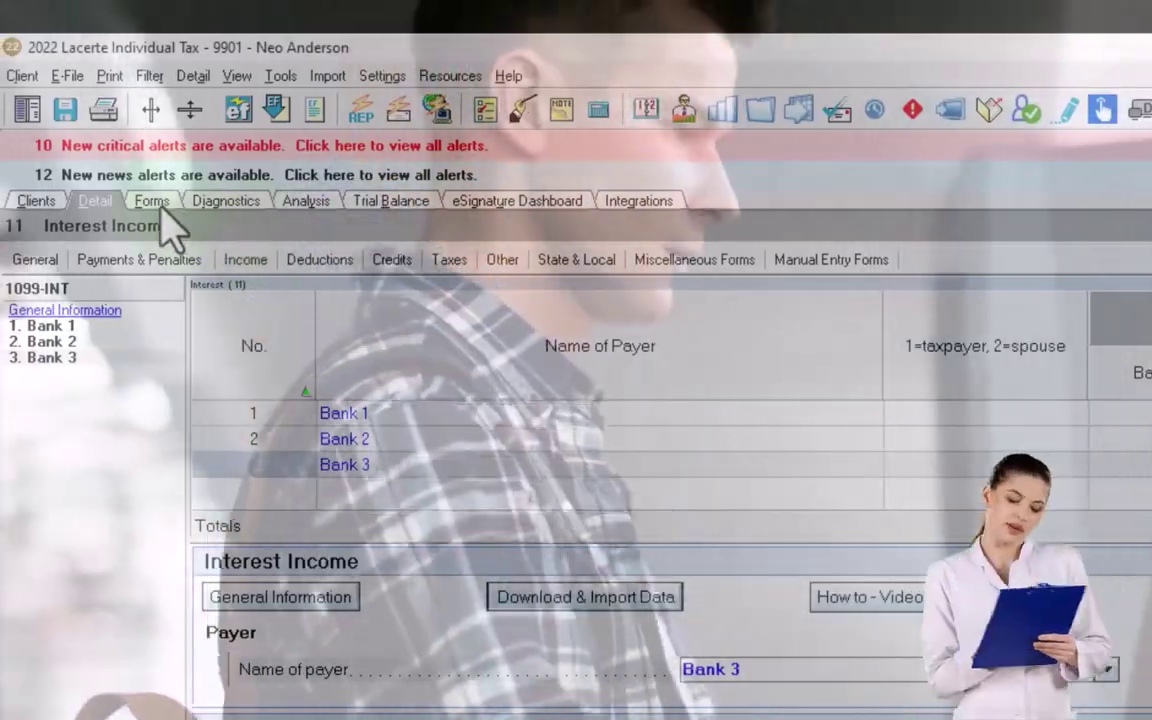
# Step: Review the payers listed on Schedule B and the interest and total income lines on Form 1040 page 1
pyautogui.click(43, 201)
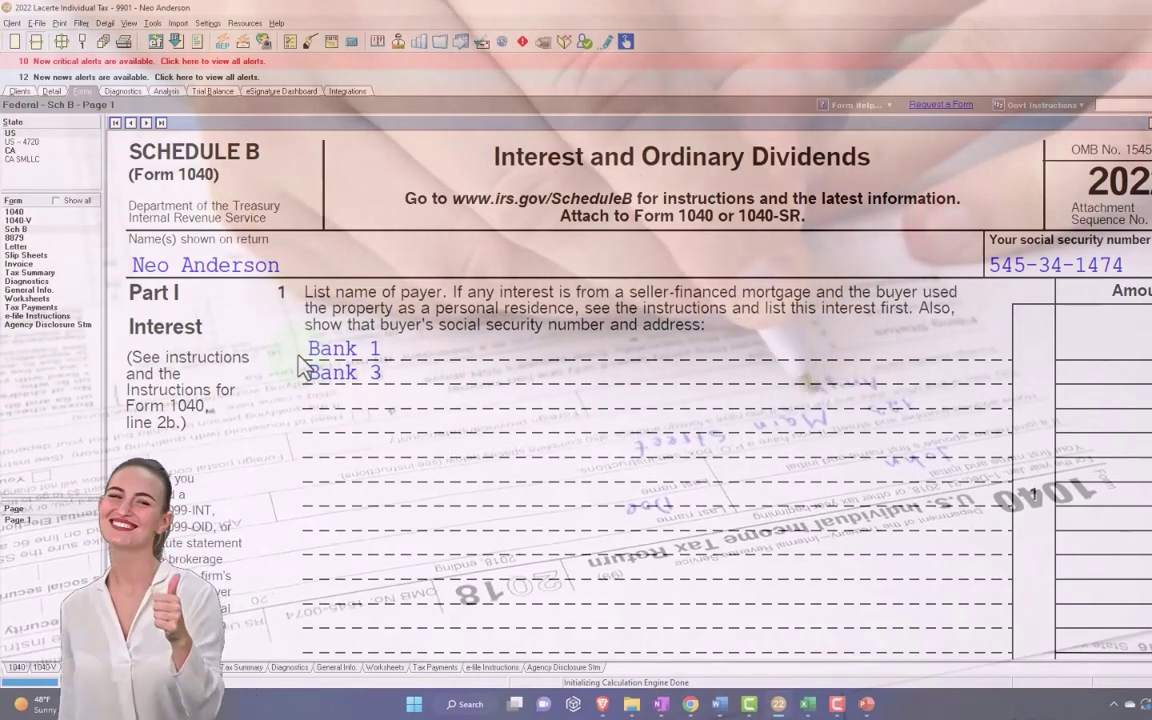
pyautogui.scroll(-3, 640, 400)
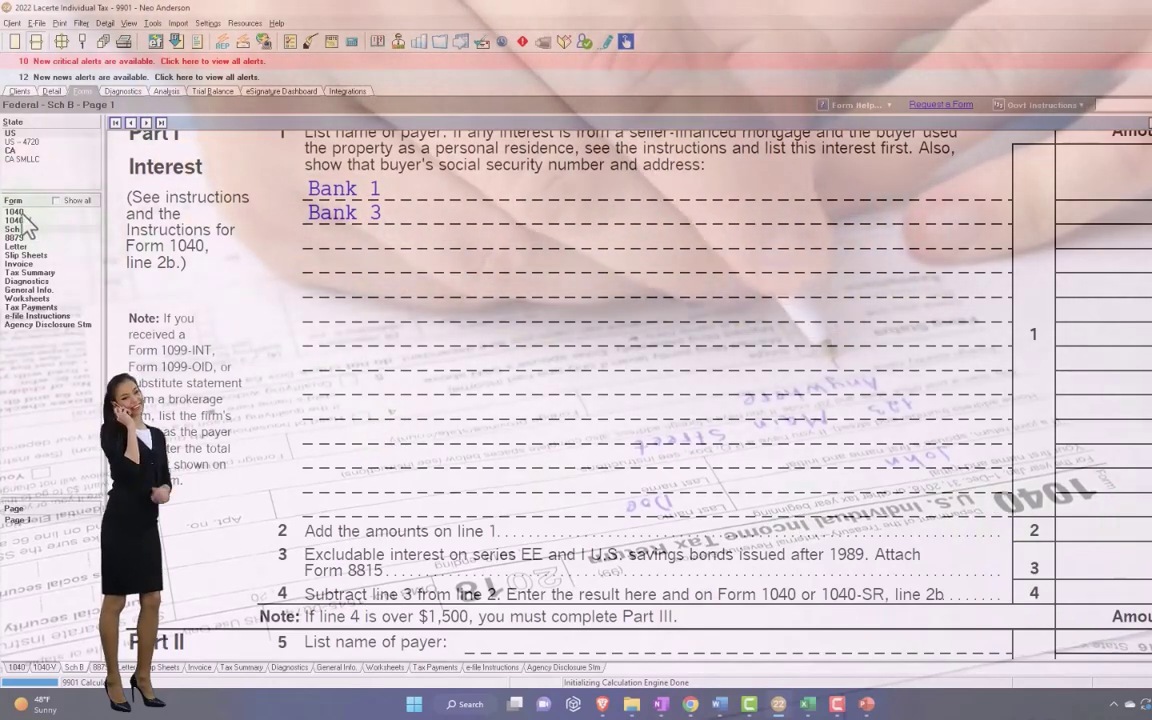
pyautogui.click(22, 213)
pyautogui.scroll(-10, 728, 425)
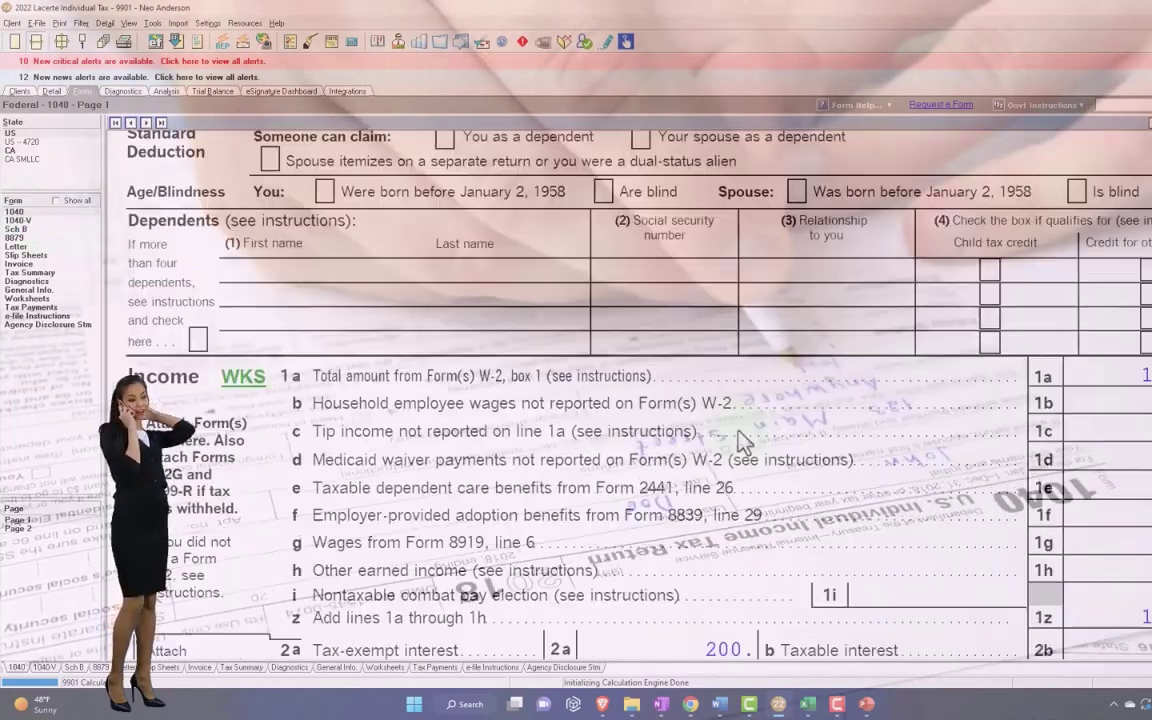
pyautogui.scroll(-2, 742, 442)
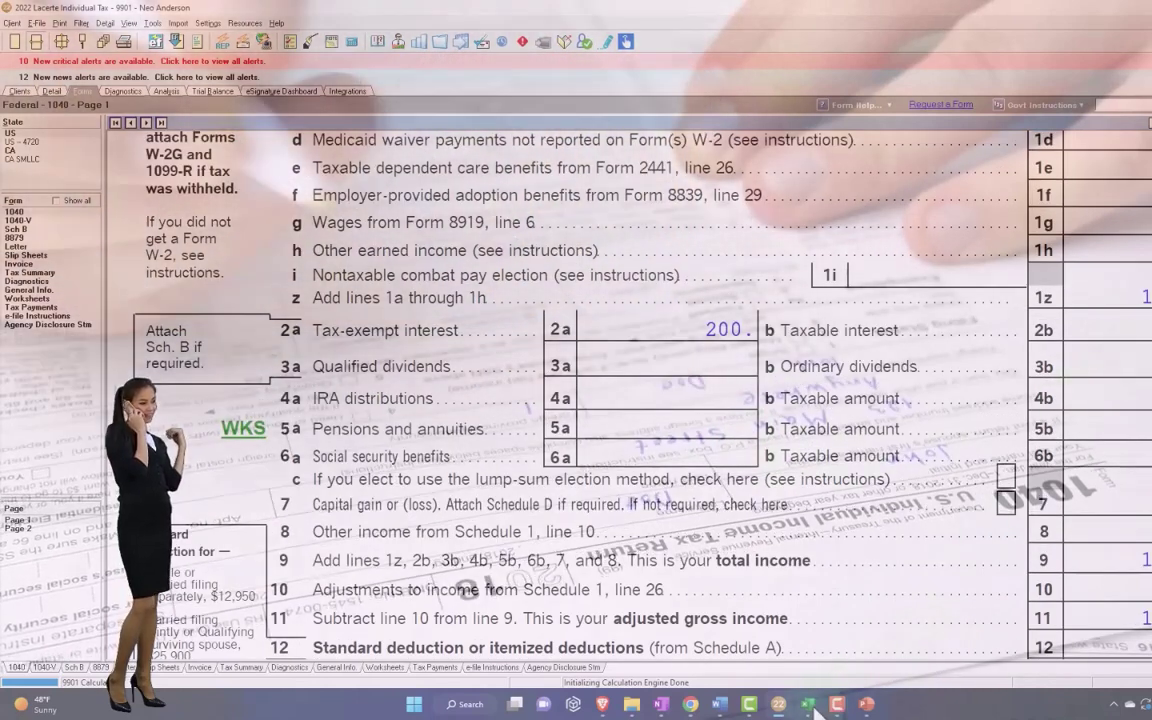
# Step: Switch to the Excel worksheet and enter bank 2 as a payer in A5 of the Sch B Interest & Div sheet
pyautogui.click(808, 704)
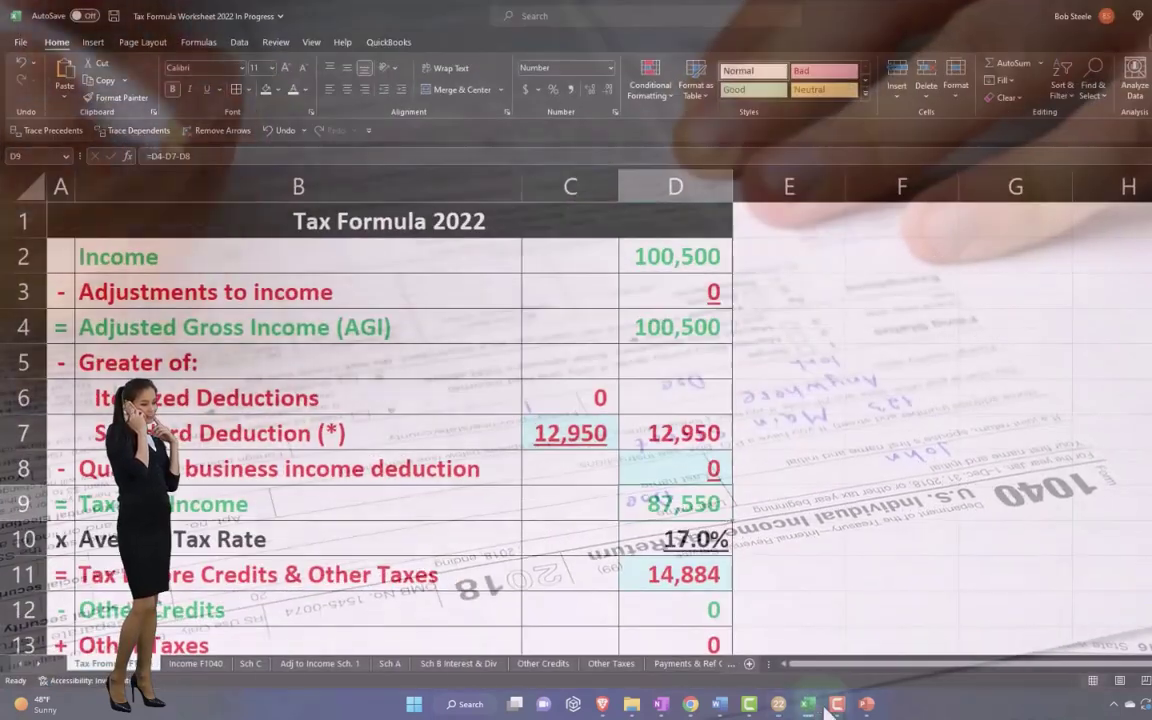
pyautogui.click(450, 664)
pyautogui.scroll(4, 362, 563)
pyautogui.scroll(2, 362, 563)
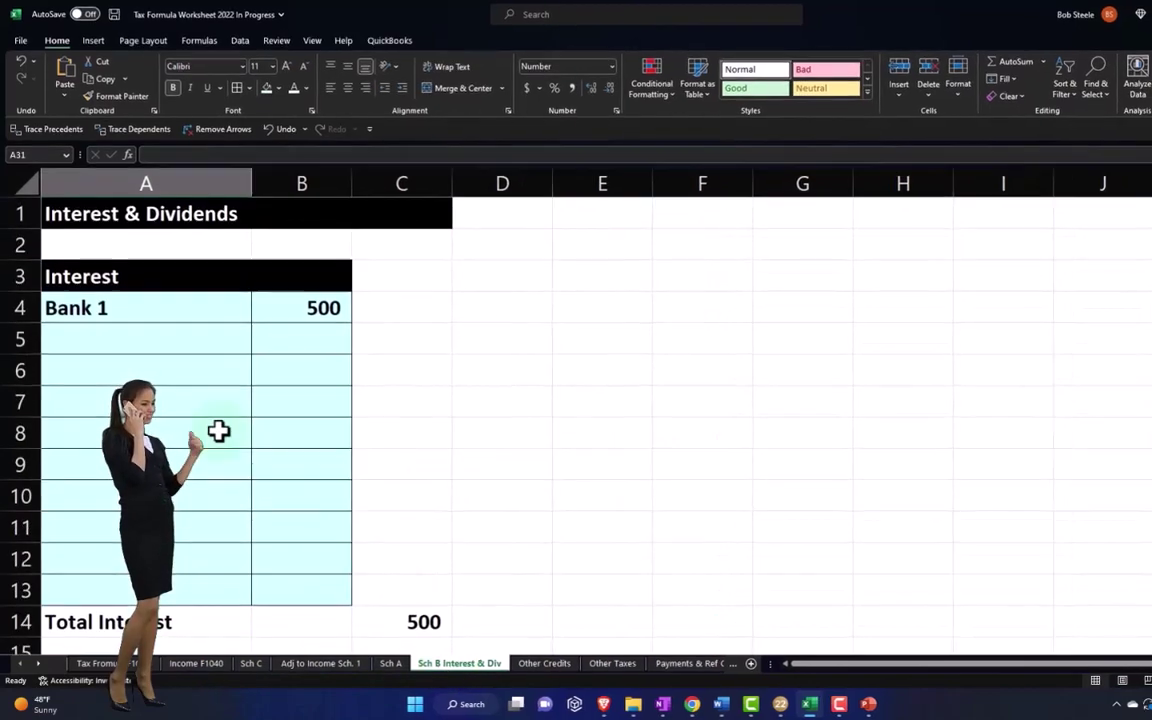
pyautogui.click(112, 336)
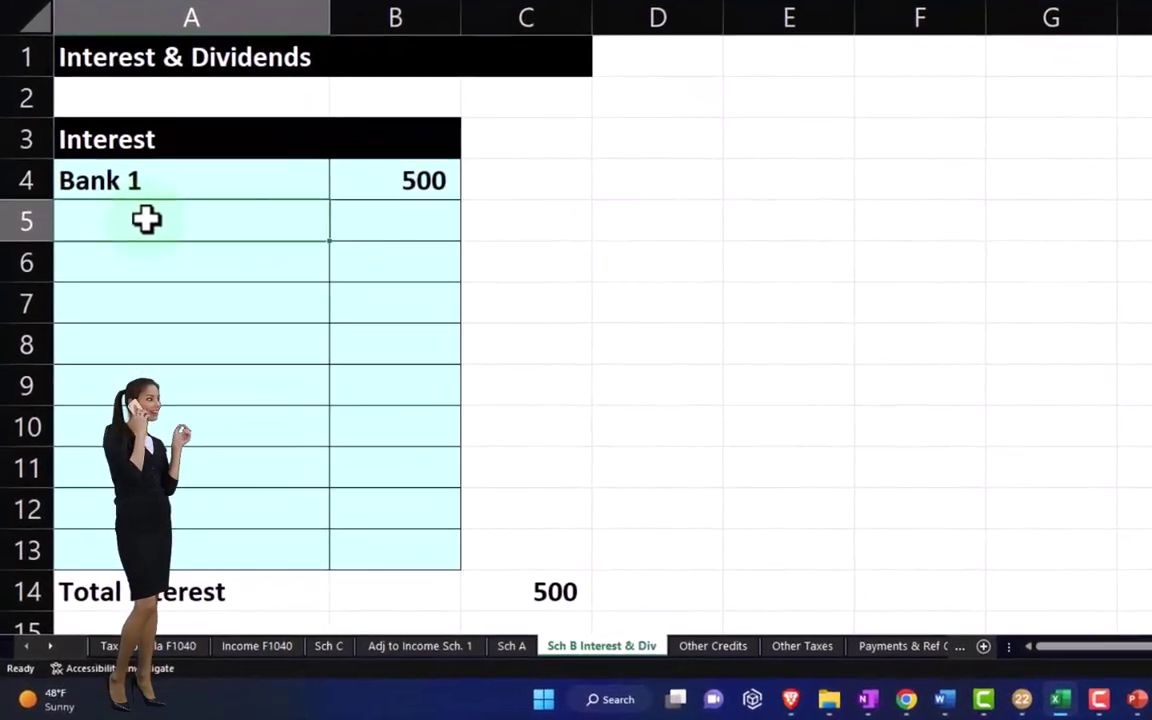
pyautogui.write('bak')
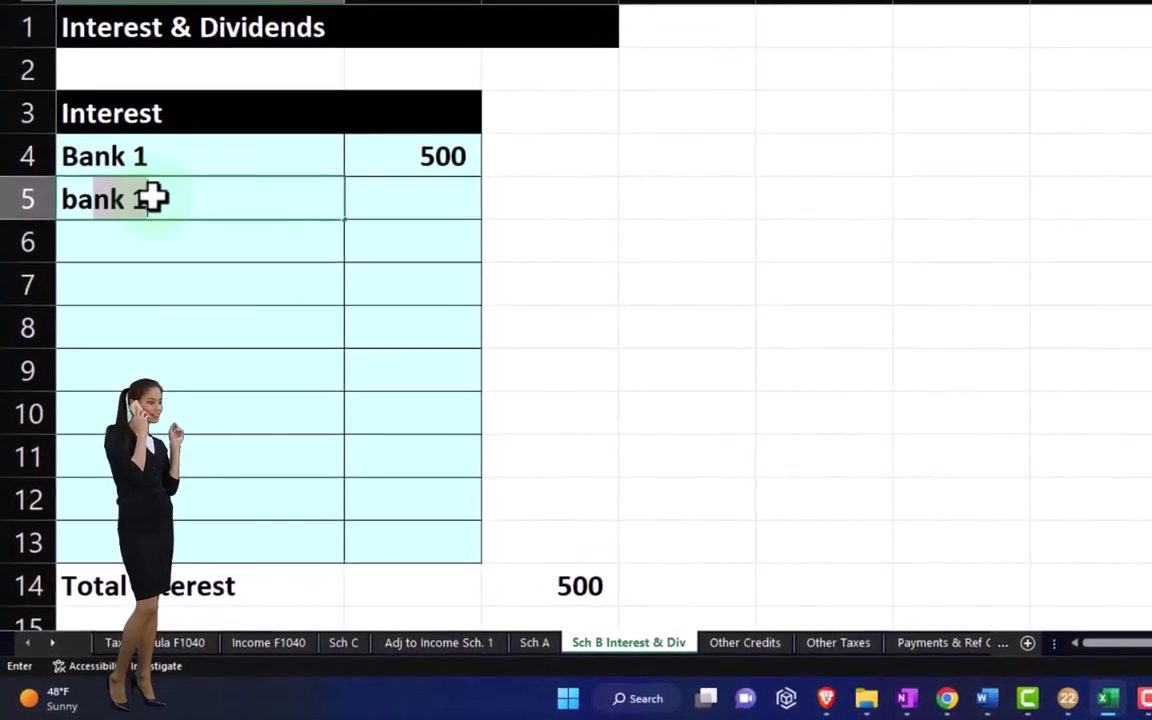
pyautogui.press('BackSpace')
pyautogui.press('BackSpace')
pyautogui.write('ank')
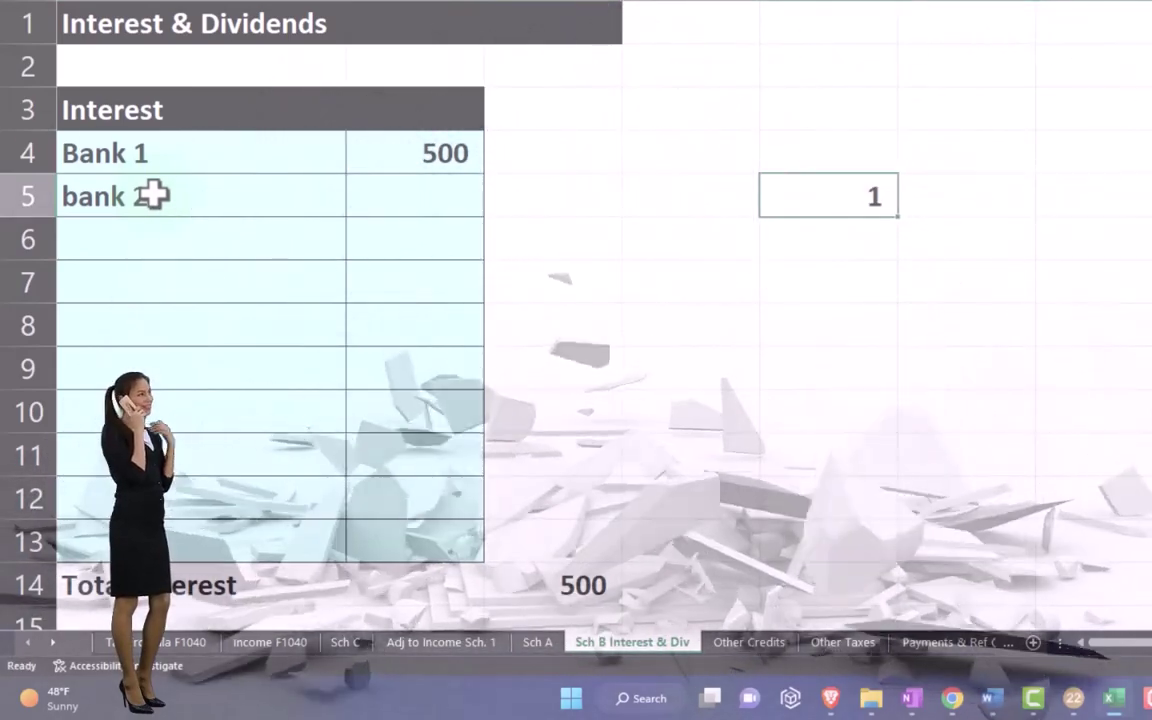
# Step: Enter 200 in E5, outside the interest table on the bank 2 row
pyautogui.write('200')
pyautogui.press('Return')
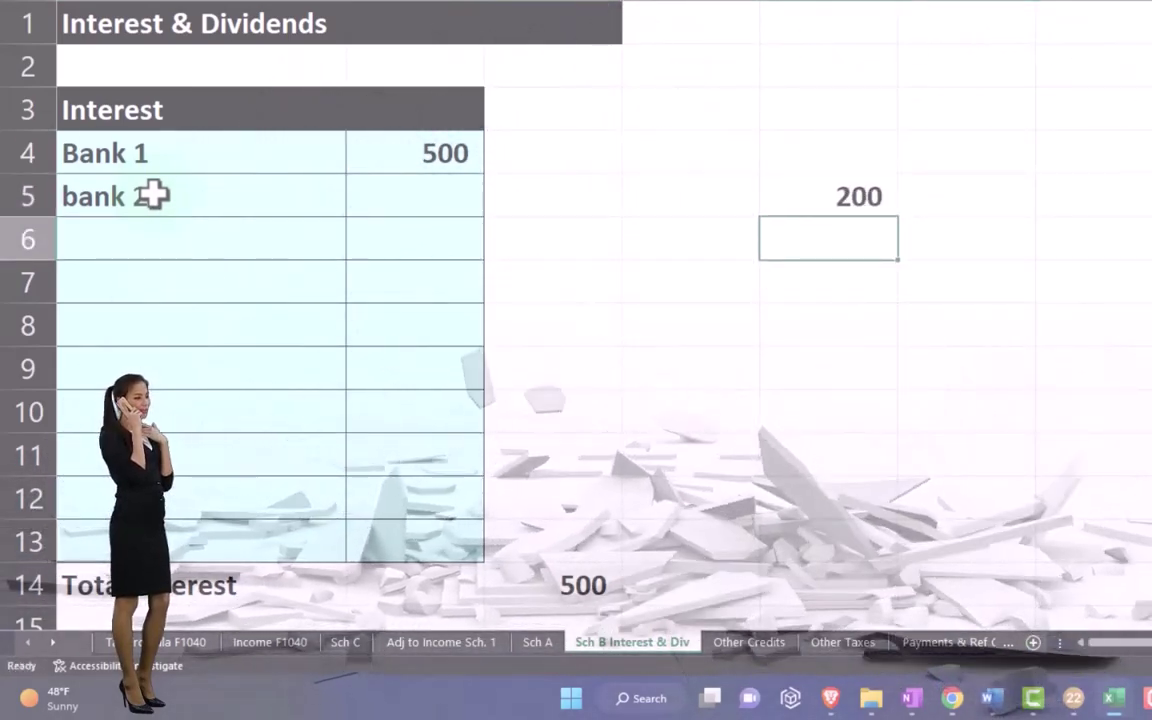
# Step: Format E4:E13 with the same light blue fill and cell borders as the interest table
pyautogui.moveTo(808, 160); pyautogui.dragTo(809, 546)
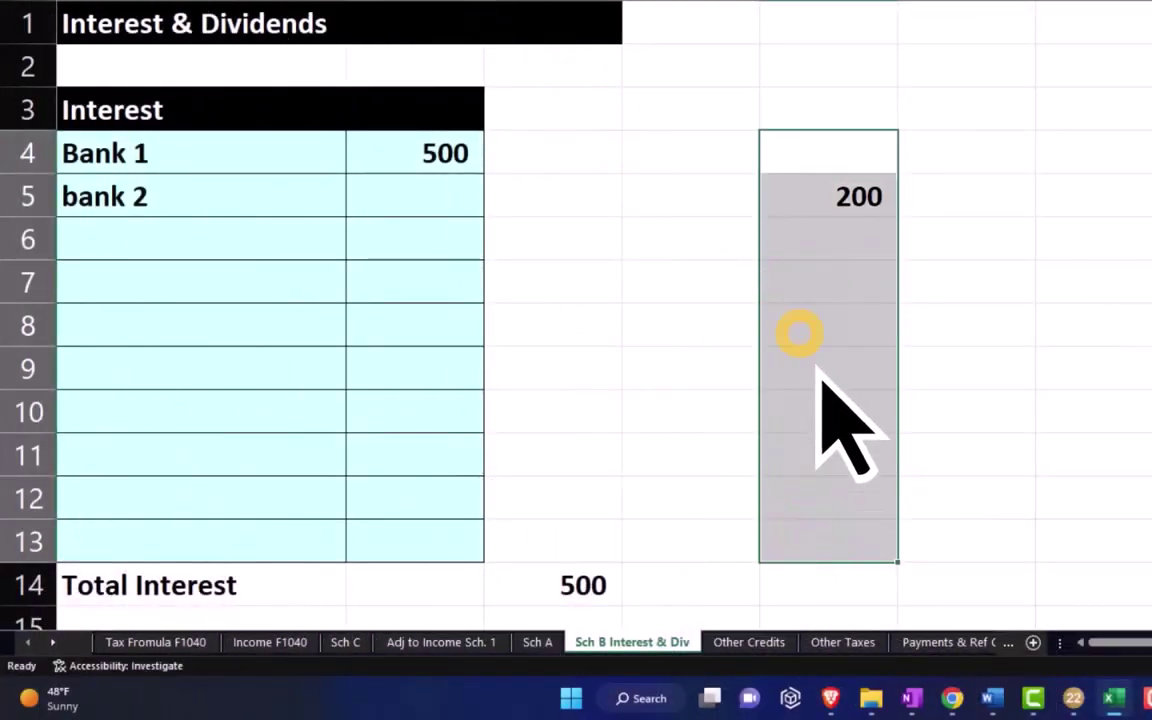
pyautogui.click(808, 104)
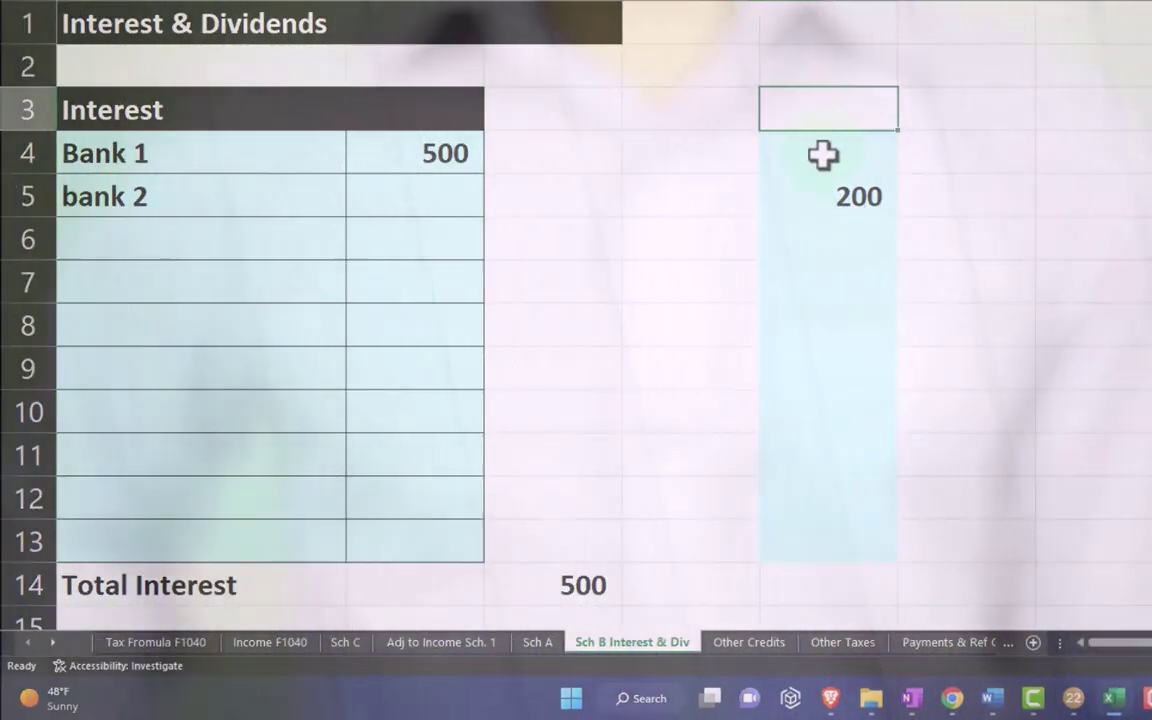
pyautogui.moveTo(823, 154); pyautogui.dragTo(820, 375)
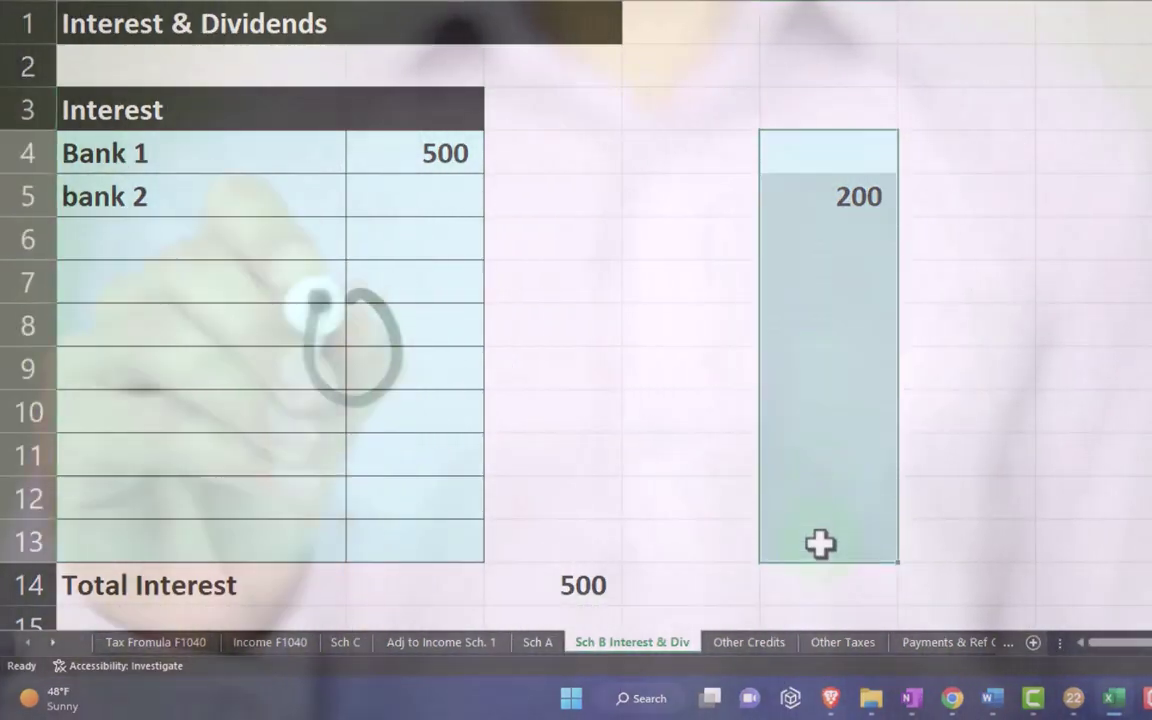
# Step: Add the heading Exempt in E3 above the formatted amount column
pyautogui.click(833, 106)
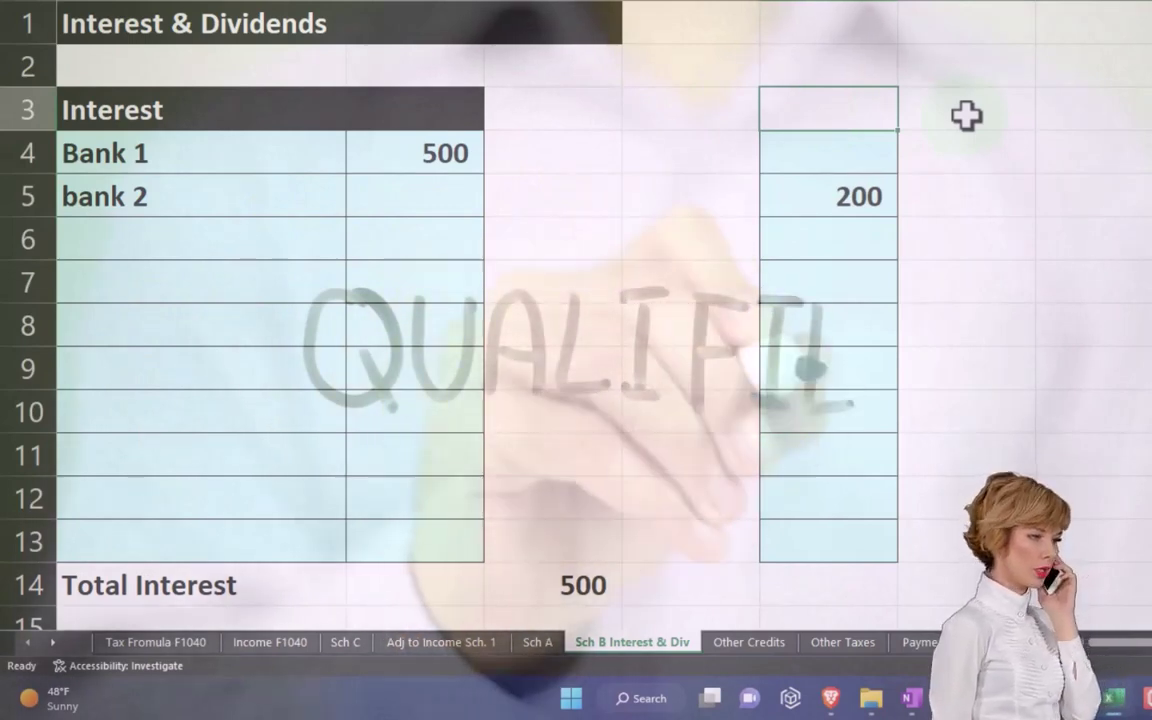
pyautogui.write('Exempt')
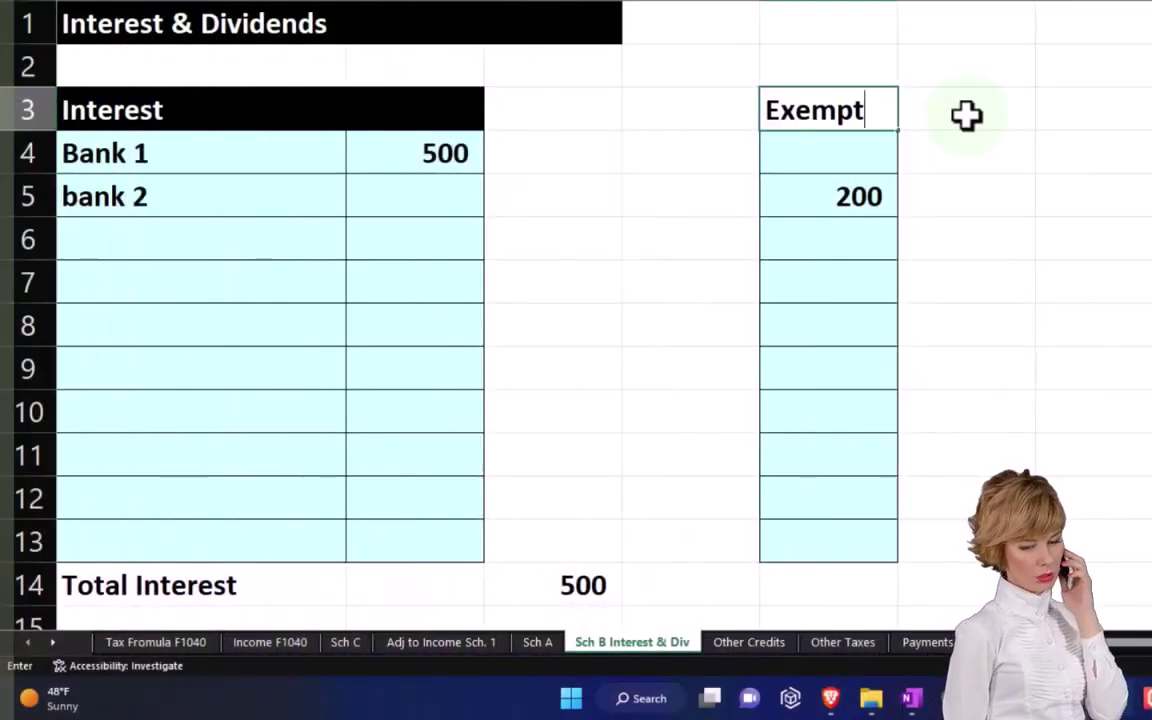
pyautogui.press('Return')
pyautogui.press('Return')
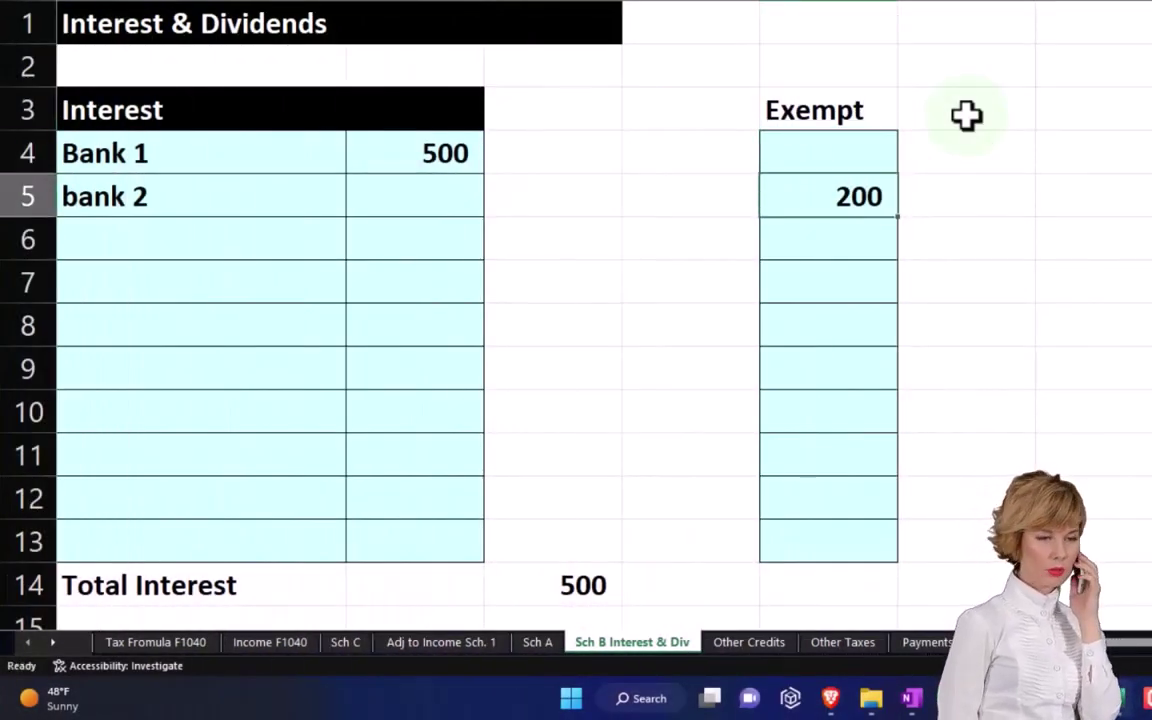
# Step: Enter Bank 3 as a payer in A6 with 1200 of interest in B6
pyautogui.press('Down')
pyautogui.press('Left')
pyautogui.press('Left')
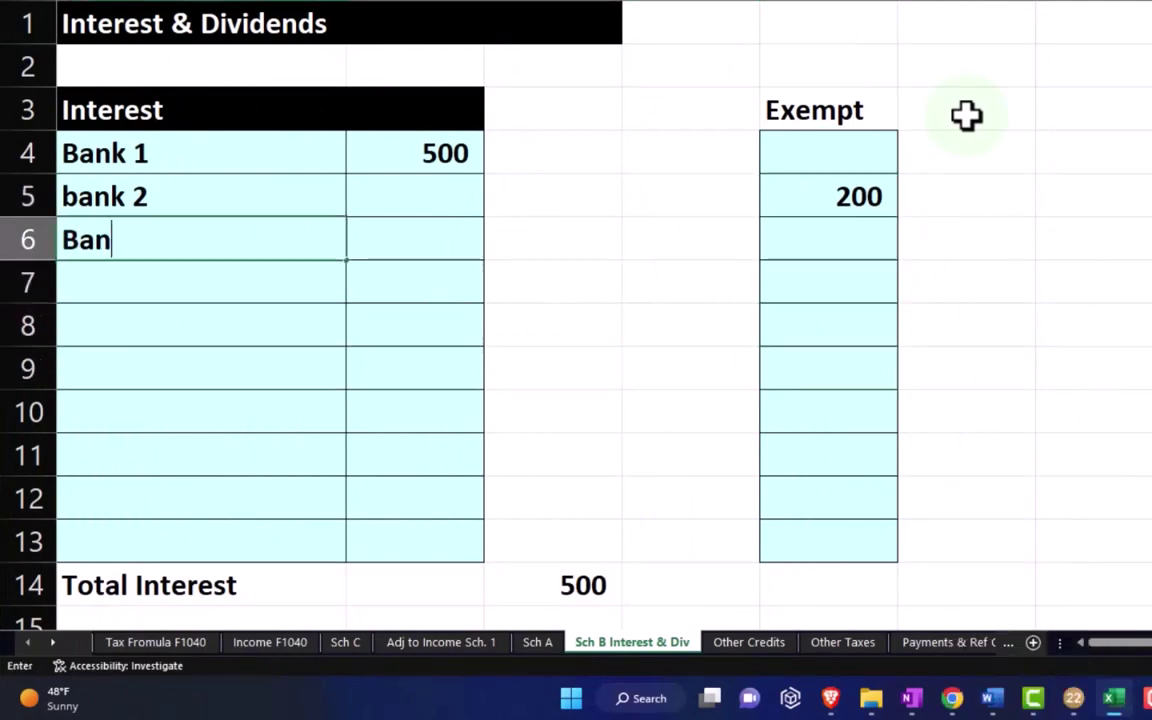
pyautogui.write('Bank 3')
pyautogui.press('Tab')
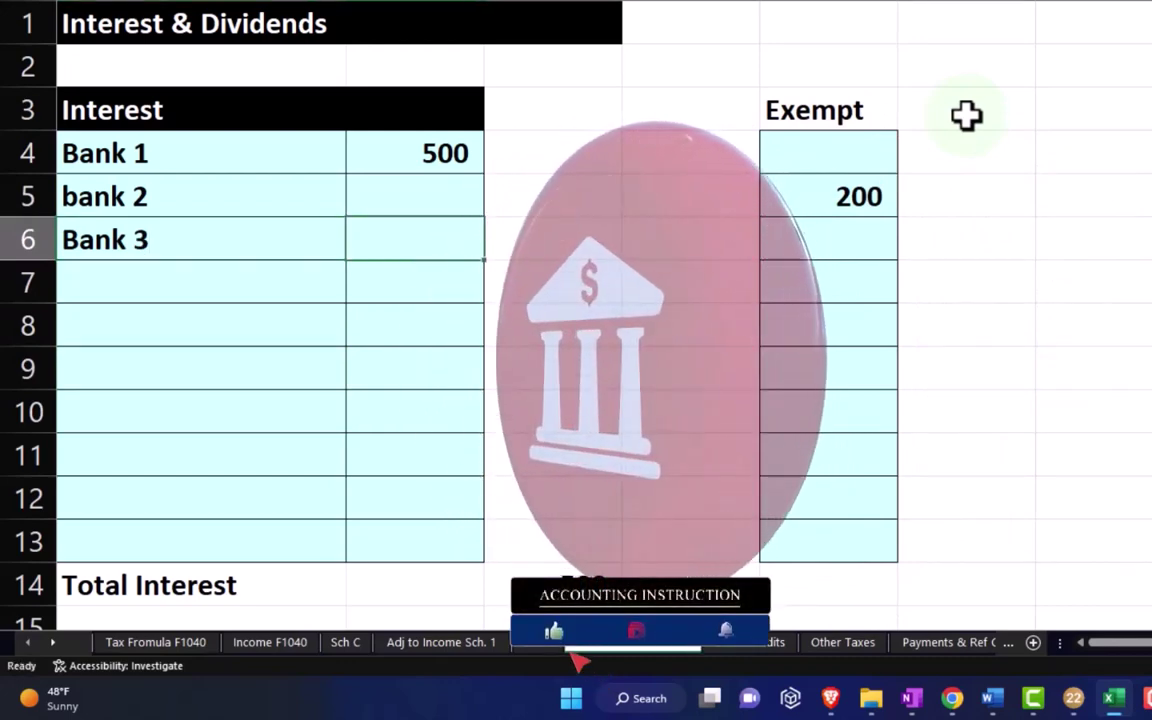
pyautogui.write('1200')
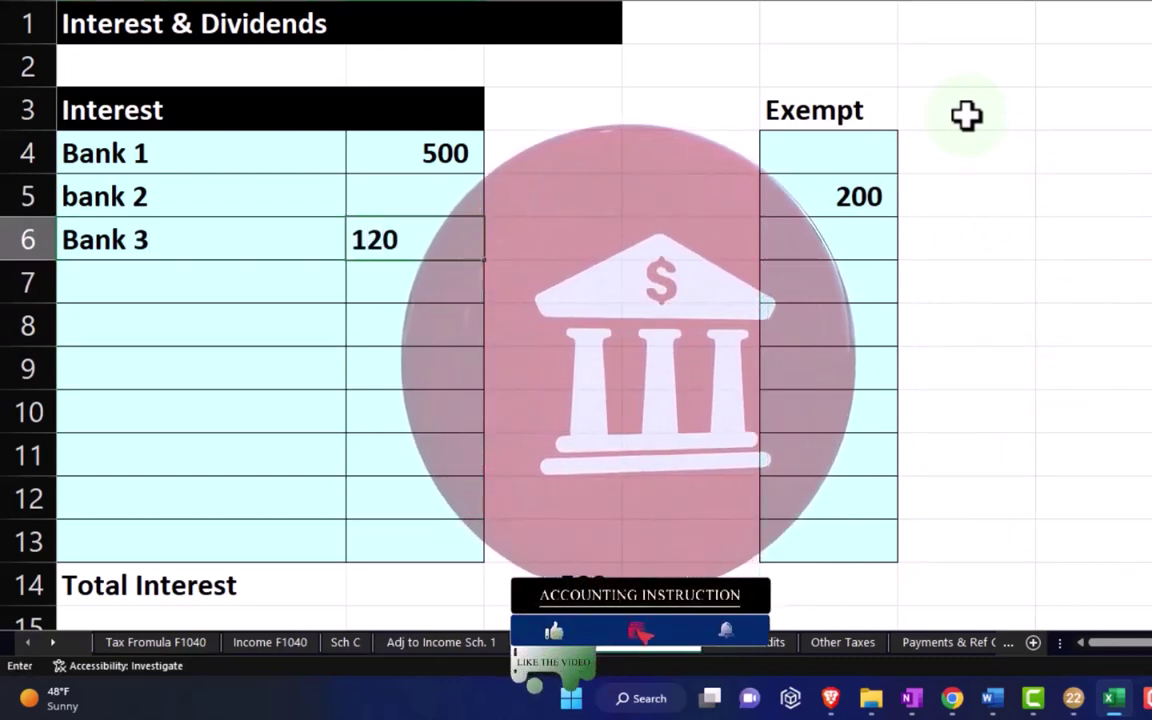
pyautogui.press('Return')
# Step: Total the Exempt column in E14 with a SUM formula over E4:E13
pyautogui.press('Down')
pyautogui.press('Down')
pyautogui.press('Down')
pyautogui.press('Down')
pyautogui.press('Down')
pyautogui.press('Down')
pyautogui.press('Down')
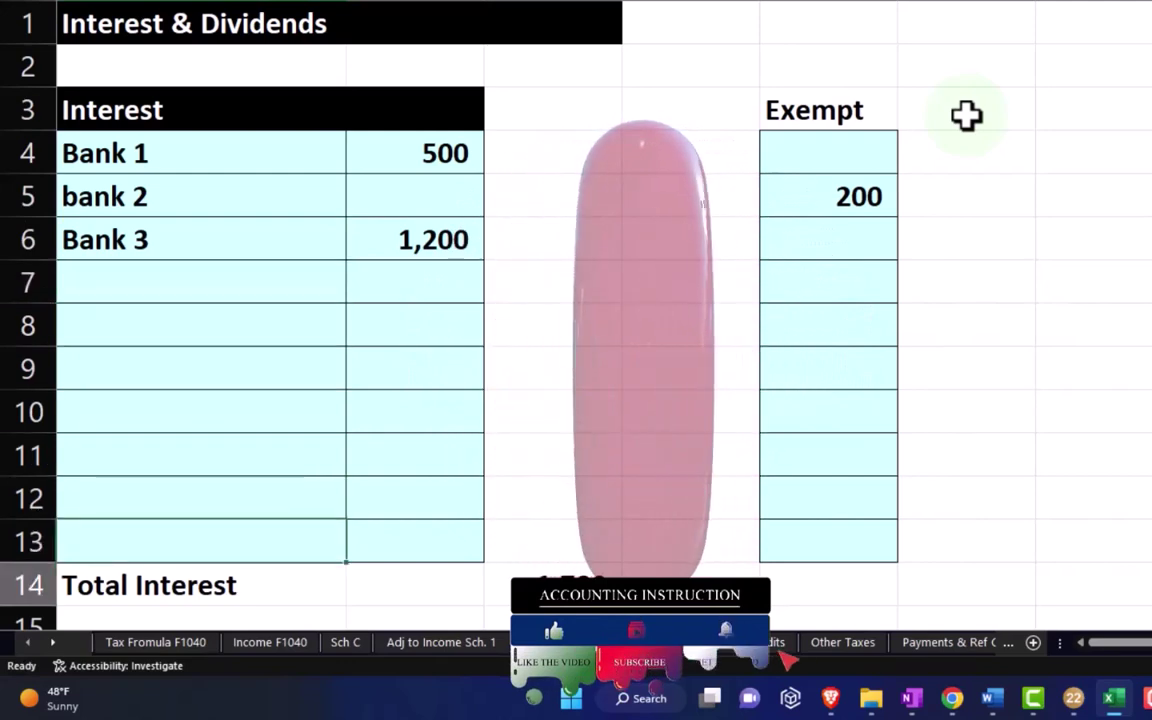
pyautogui.press('Right')
pyautogui.press('Right')
pyautogui.press('Right')
pyautogui.press('Right')
pyautogui.press('Right')
pyautogui.write('=')
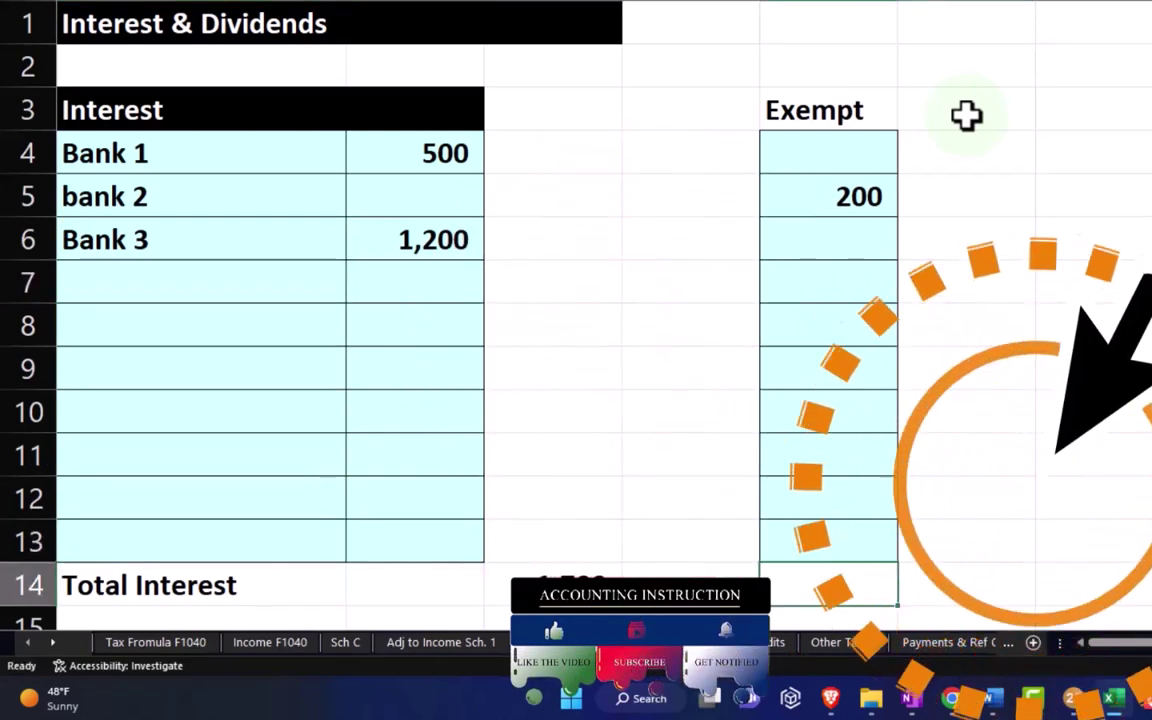
pyautogui.write('sum(')
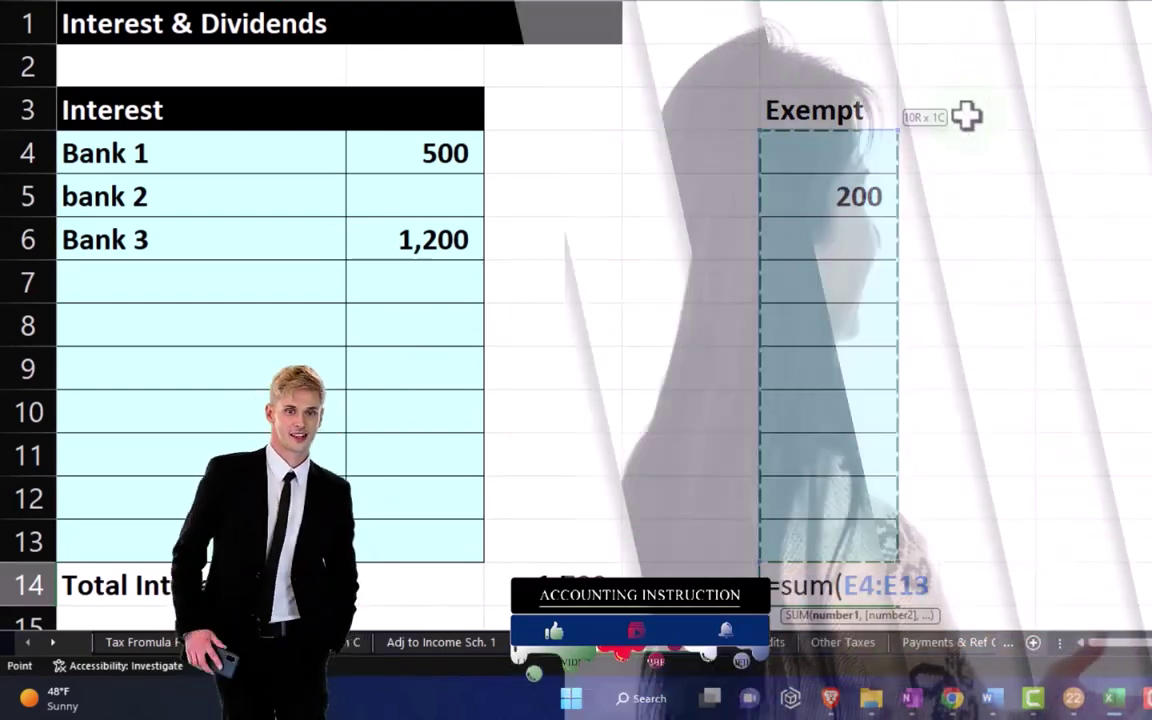
pyautogui.press('Return')
pyautogui.press('Up')
pyautogui.press('Left')
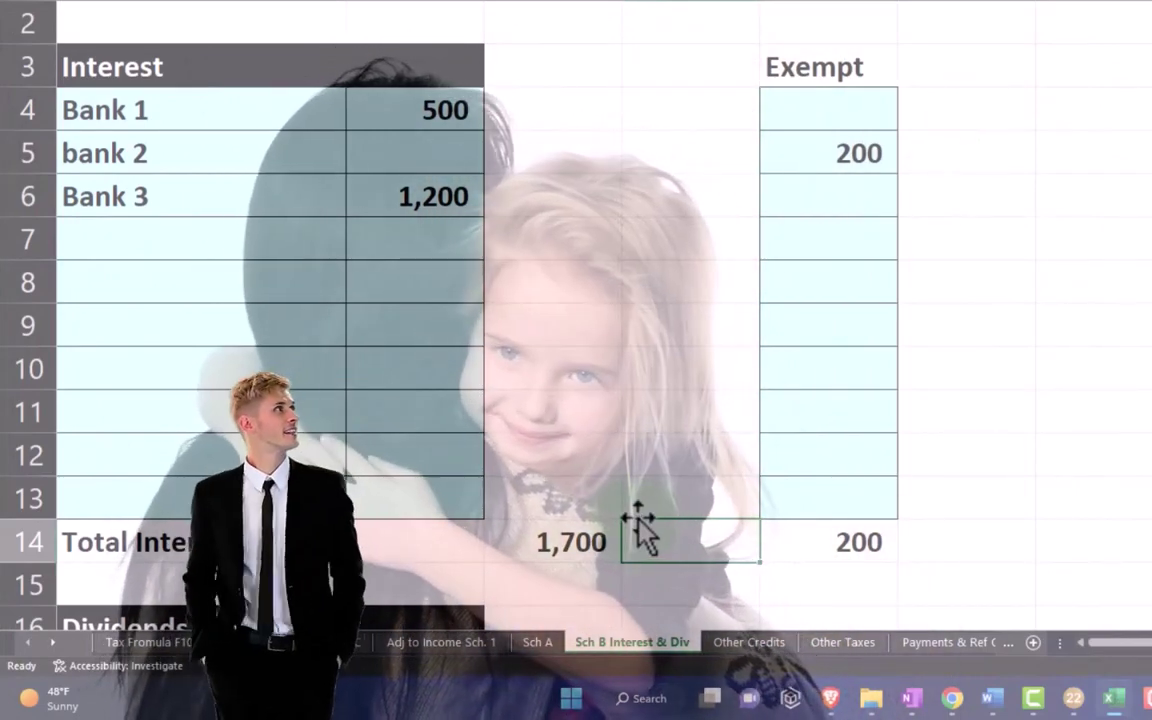
# Step: Open the Tax Formula F1040 sheet and review its income, adjusted gross income and deduction lines
pyautogui.scroll(-5, 640, 530)
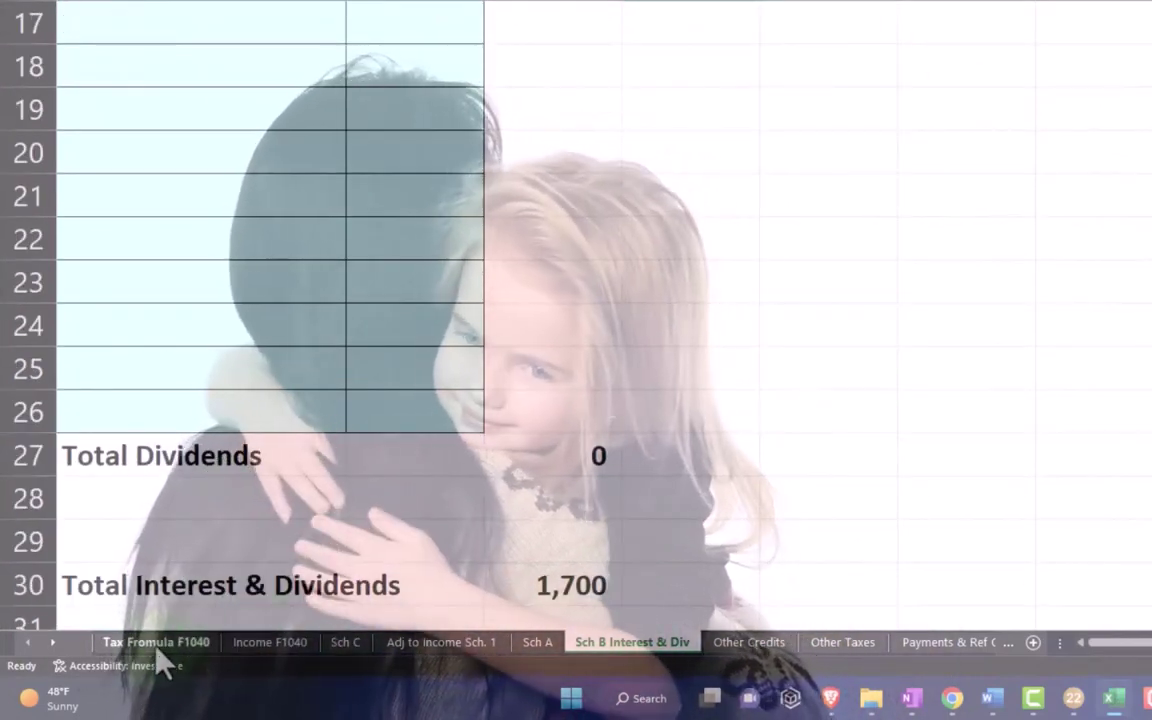
pyautogui.click(155, 643)
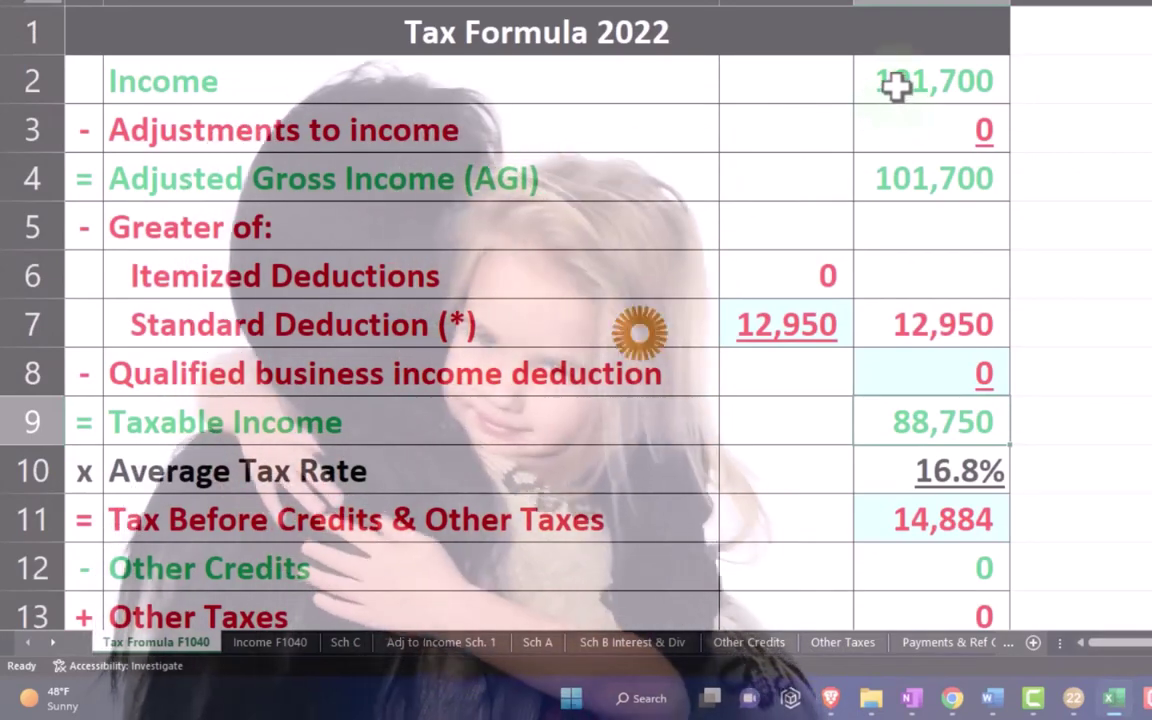
pyautogui.click(908, 188)
pyautogui.click(965, 323)
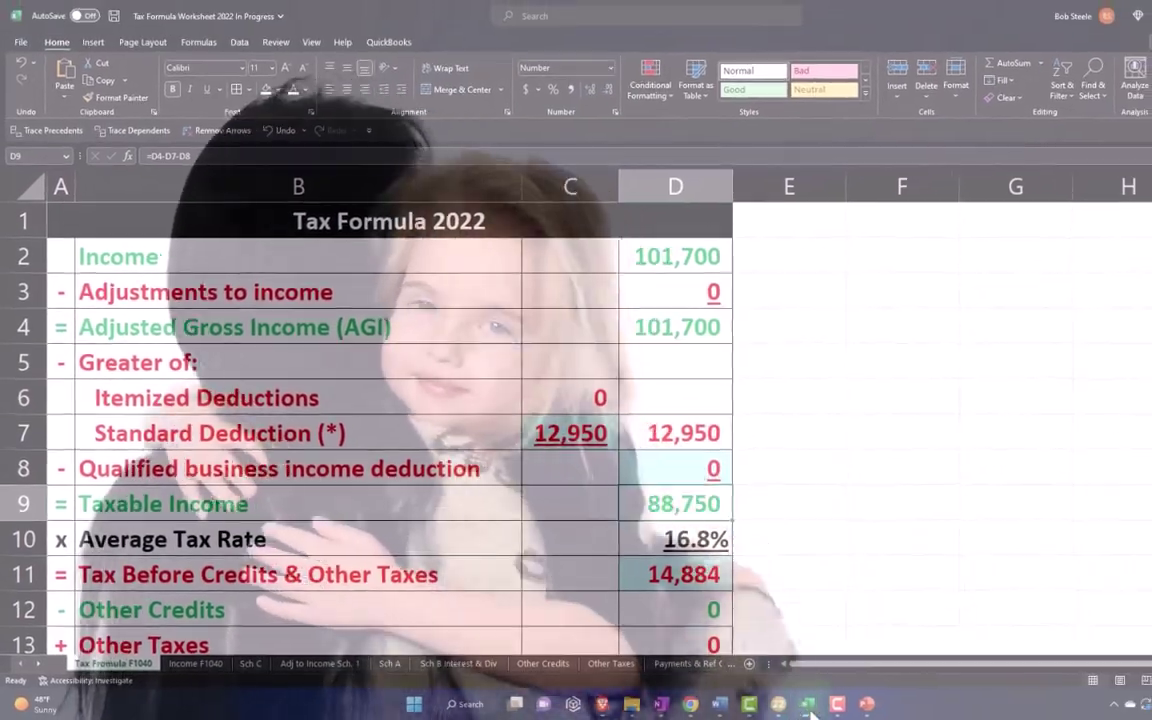
# Step: Switch between Lacerte and Excel to compare Form 1040 page 1 interest, total income, adjusted gross income and taxable income with the worksheet
pyautogui.click(931, 703)
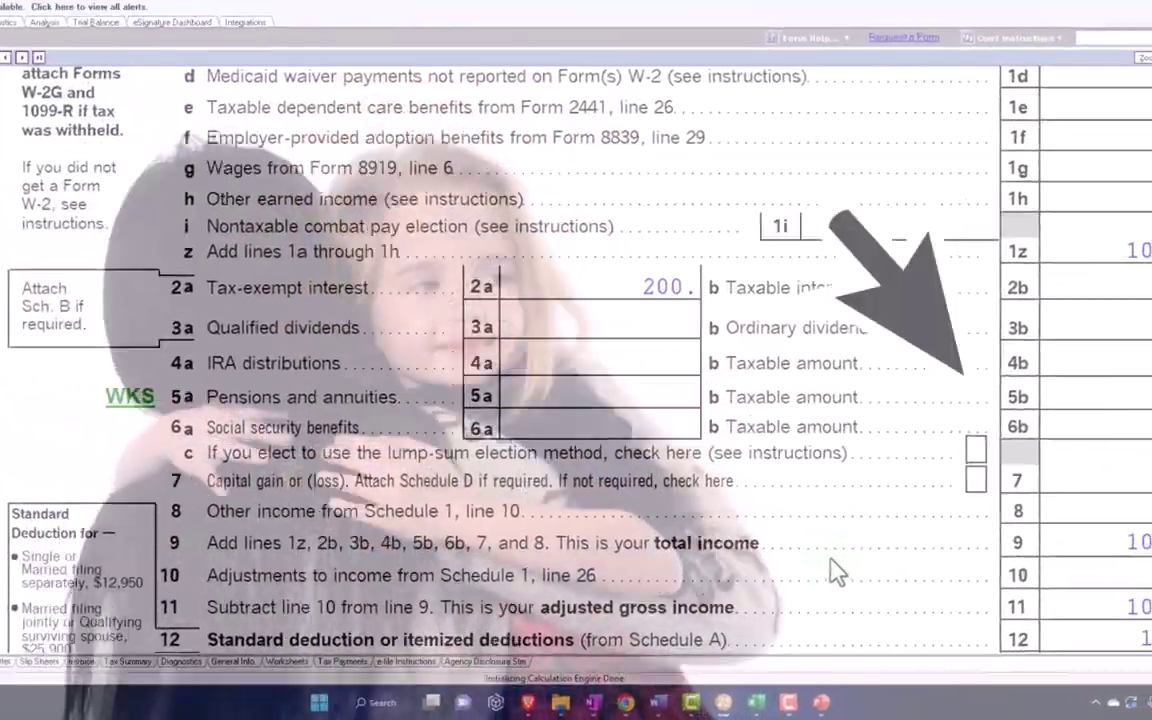
pyautogui.scroll(-5, 870, 595)
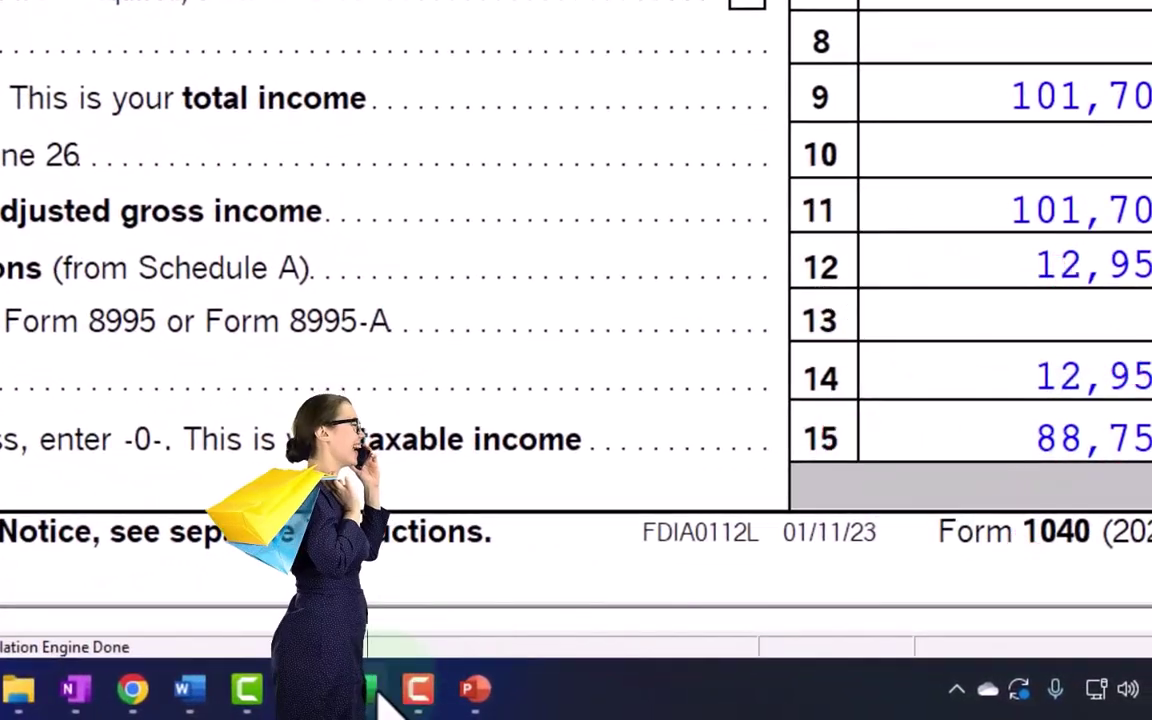
pyautogui.click(375, 692)
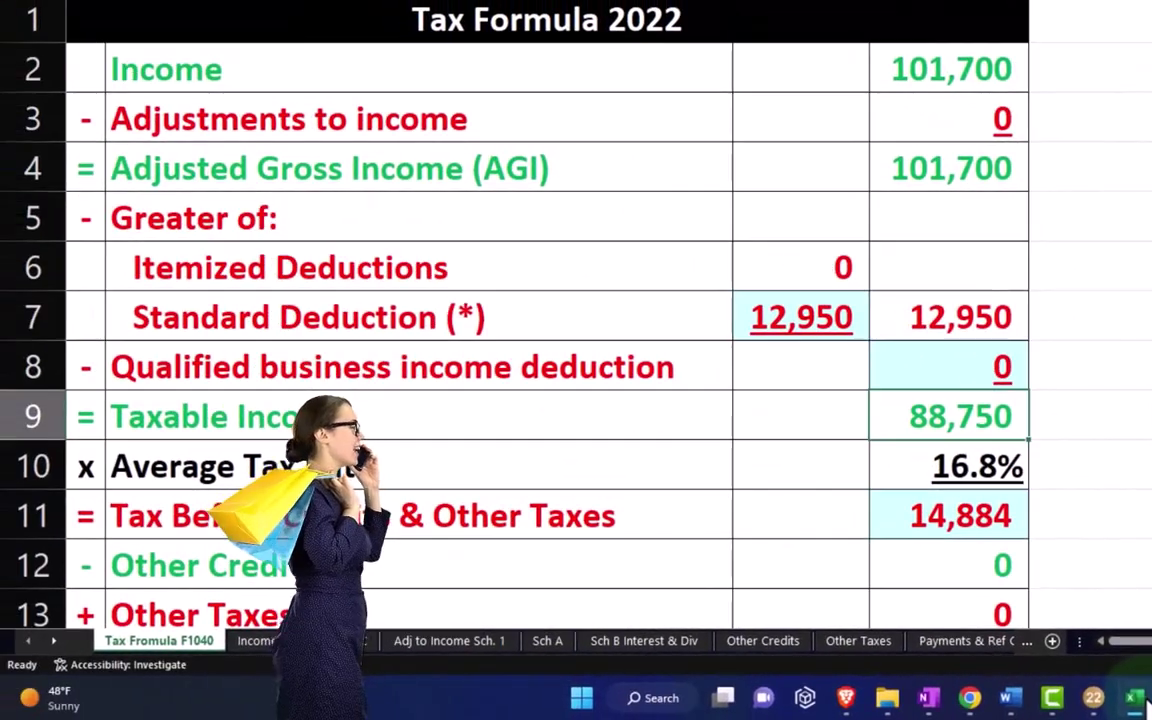
pyautogui.click(1093, 697)
pyautogui.scroll(5, 1021, 522)
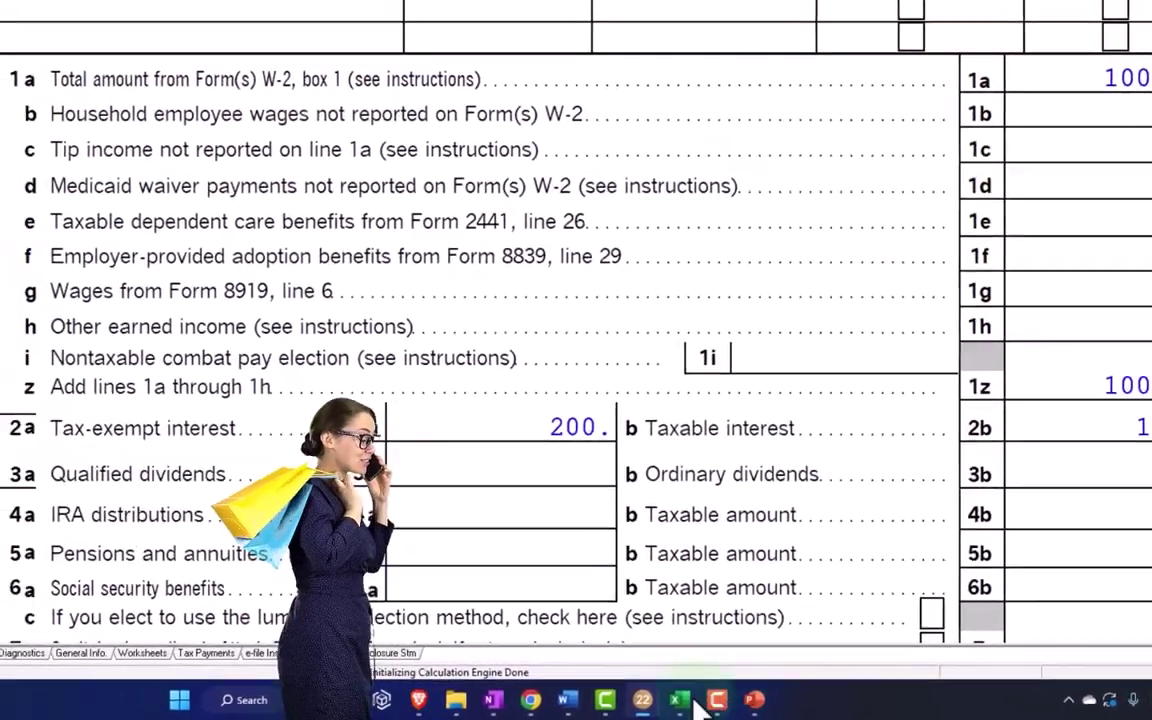
pyautogui.click(616, 697)
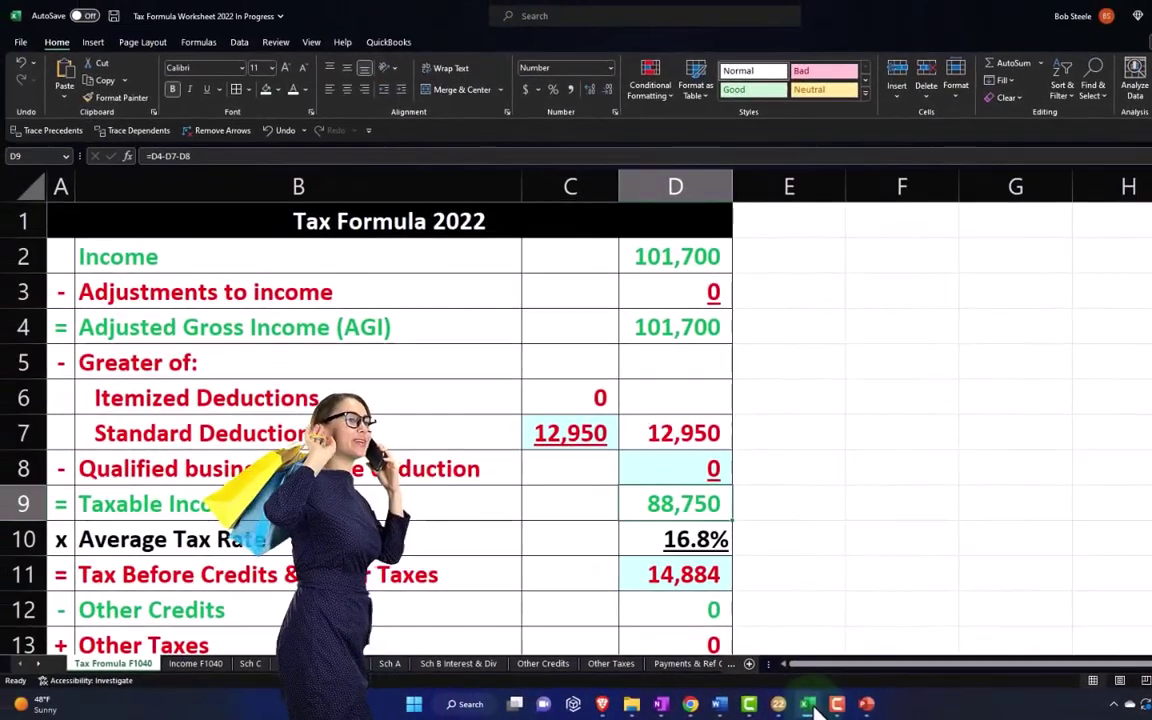
pyautogui.click(761, 704)
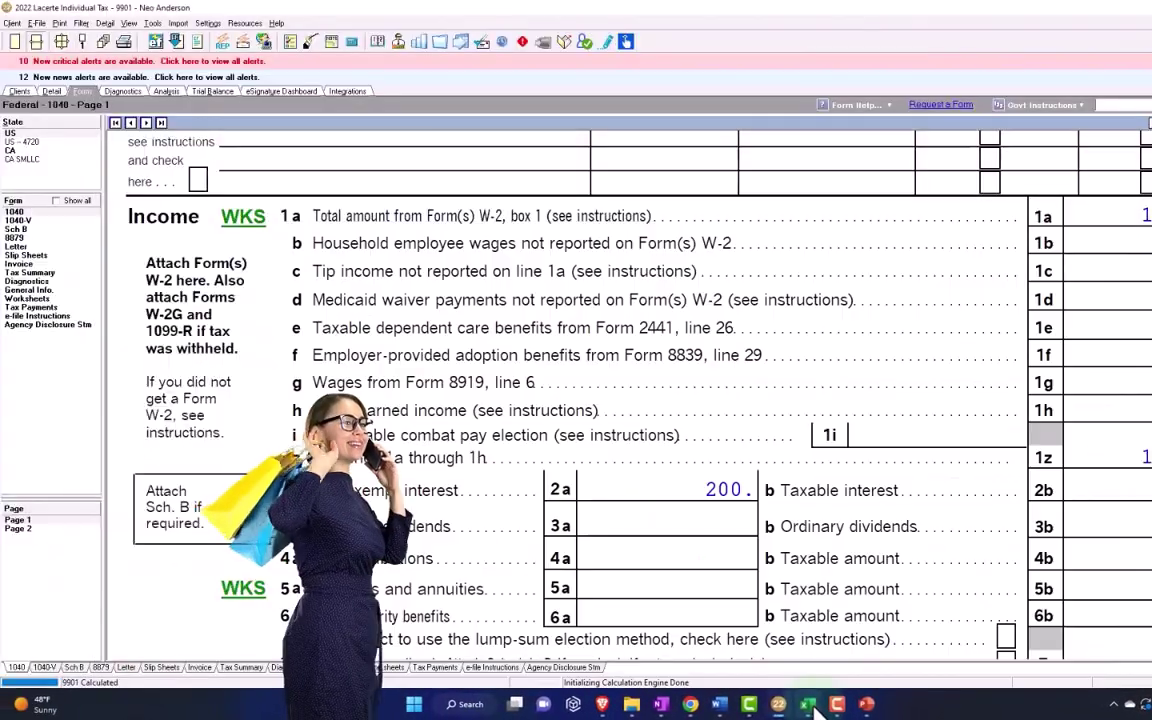
pyautogui.scroll(-5, 1000, 505)
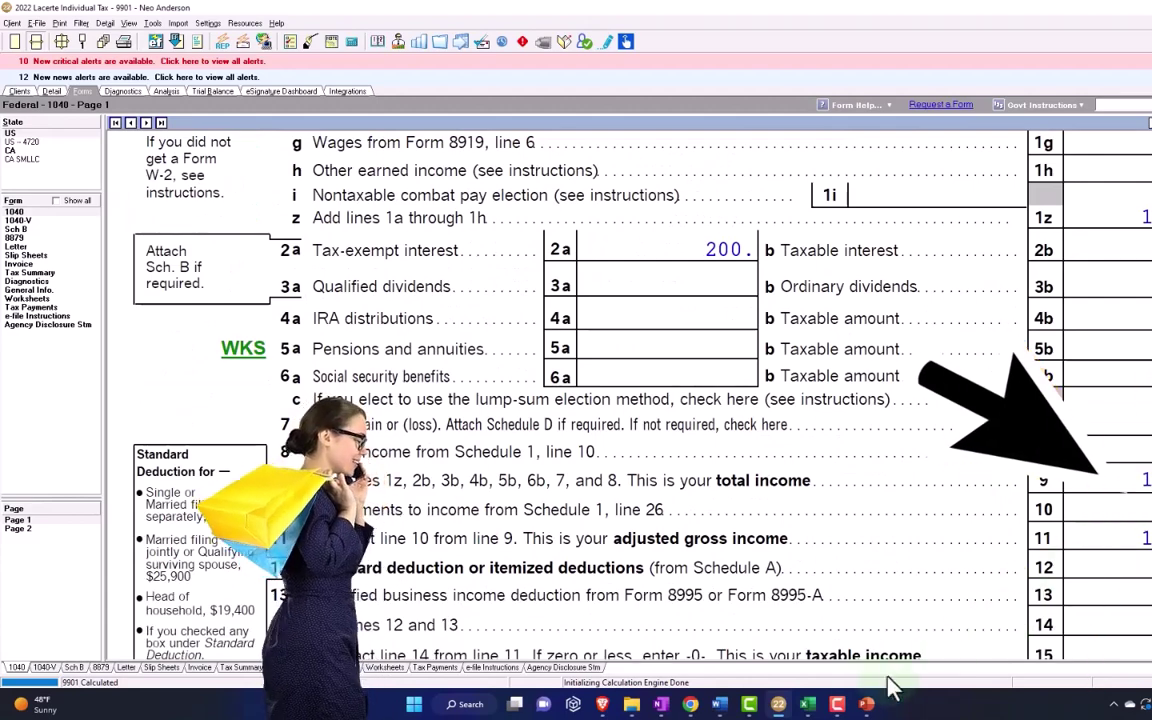
pyautogui.click(808, 705)
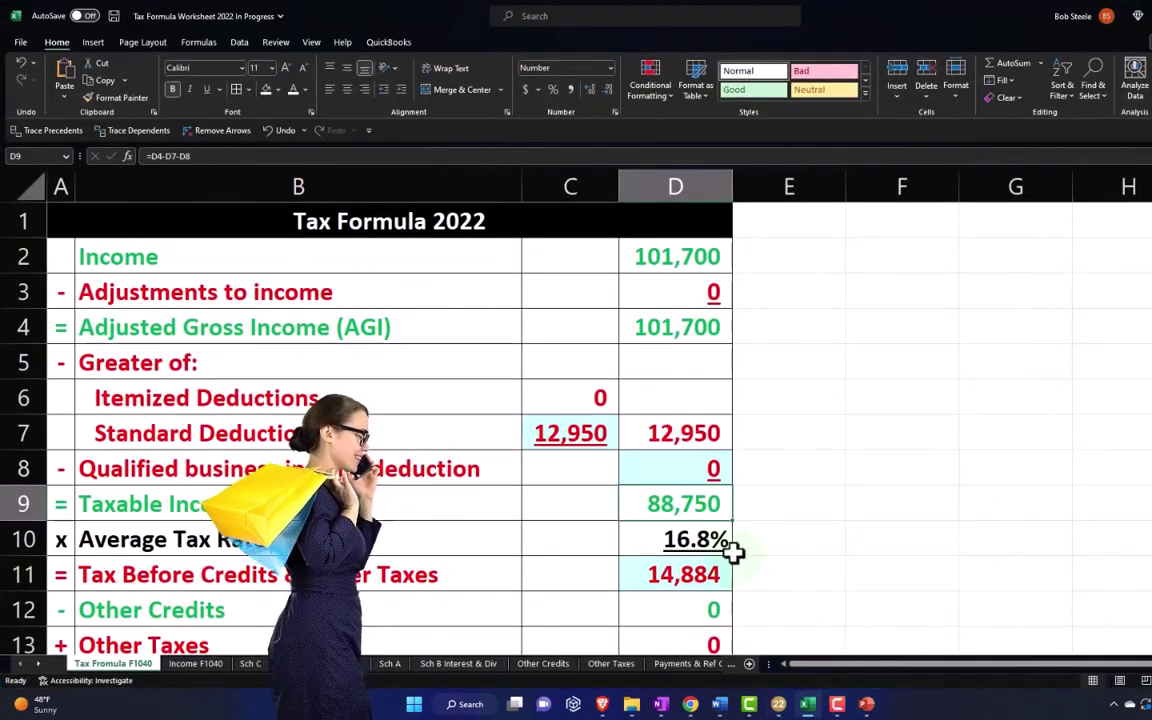
pyautogui.scroll(-1, 688, 335)
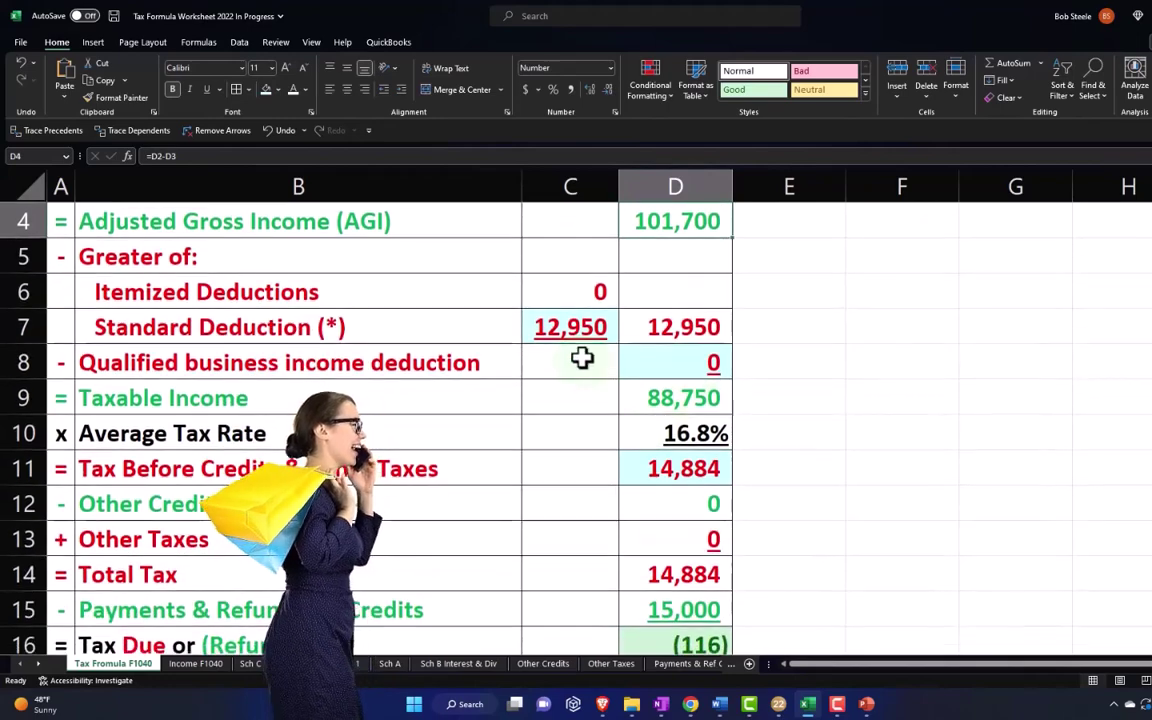
pyautogui.click(808, 706)
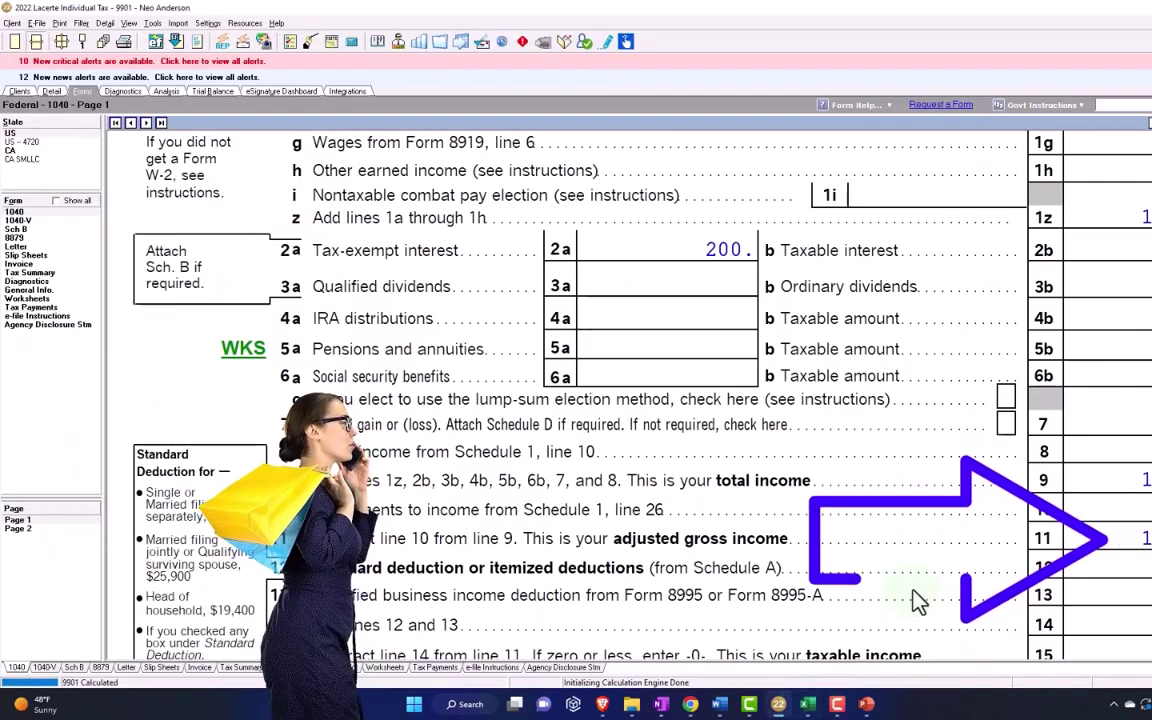
pyautogui.scroll(-2, 600, 400)
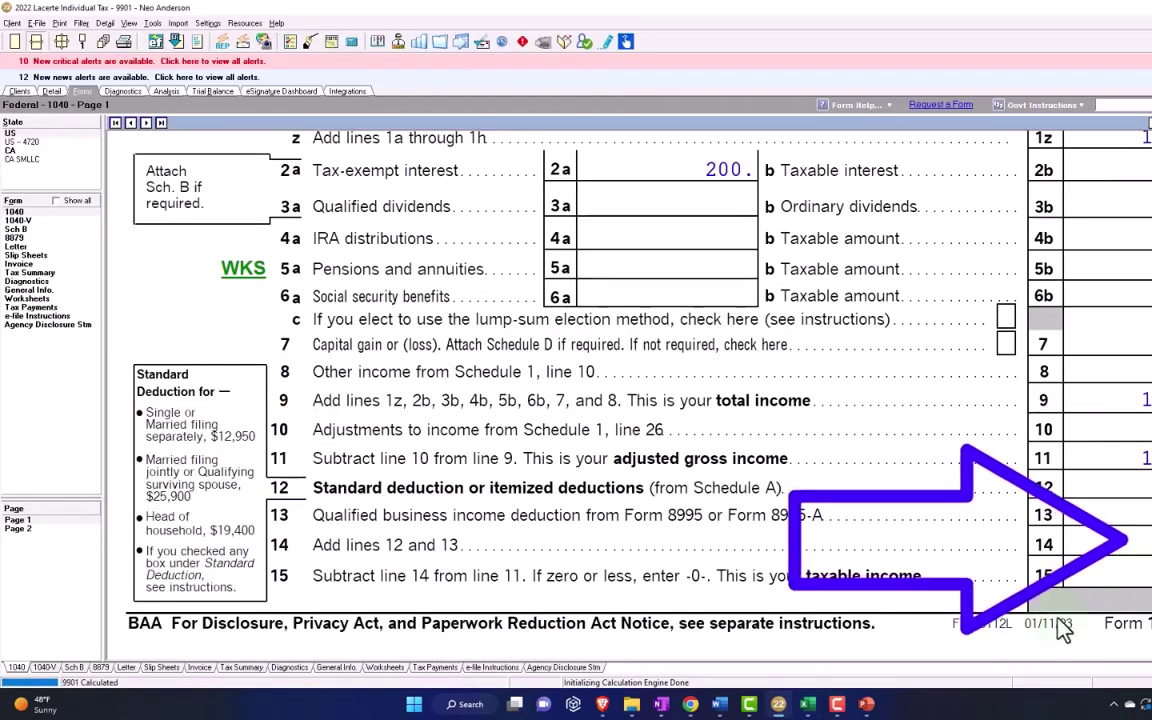
pyautogui.click(810, 706)
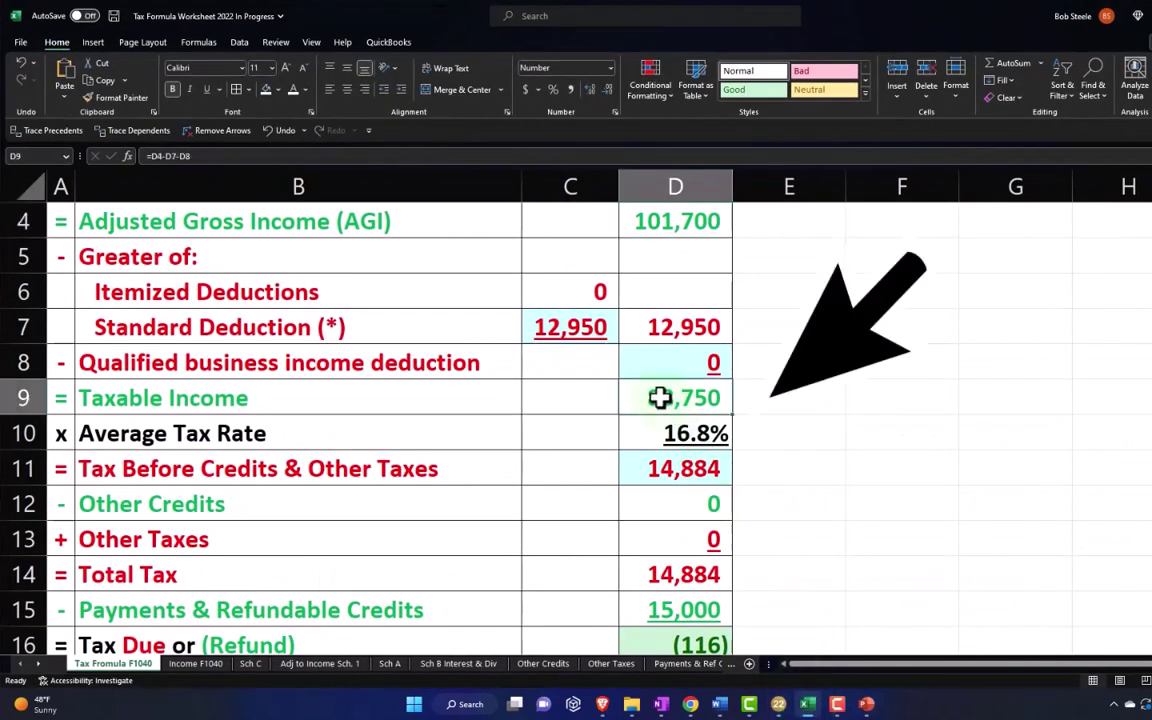
# Step: Check the line 16 tax on Form 1040 page 2 in Lacerte and set Tax Before Credits & Other Taxes in D11 to 15148
pyautogui.click(650, 468)
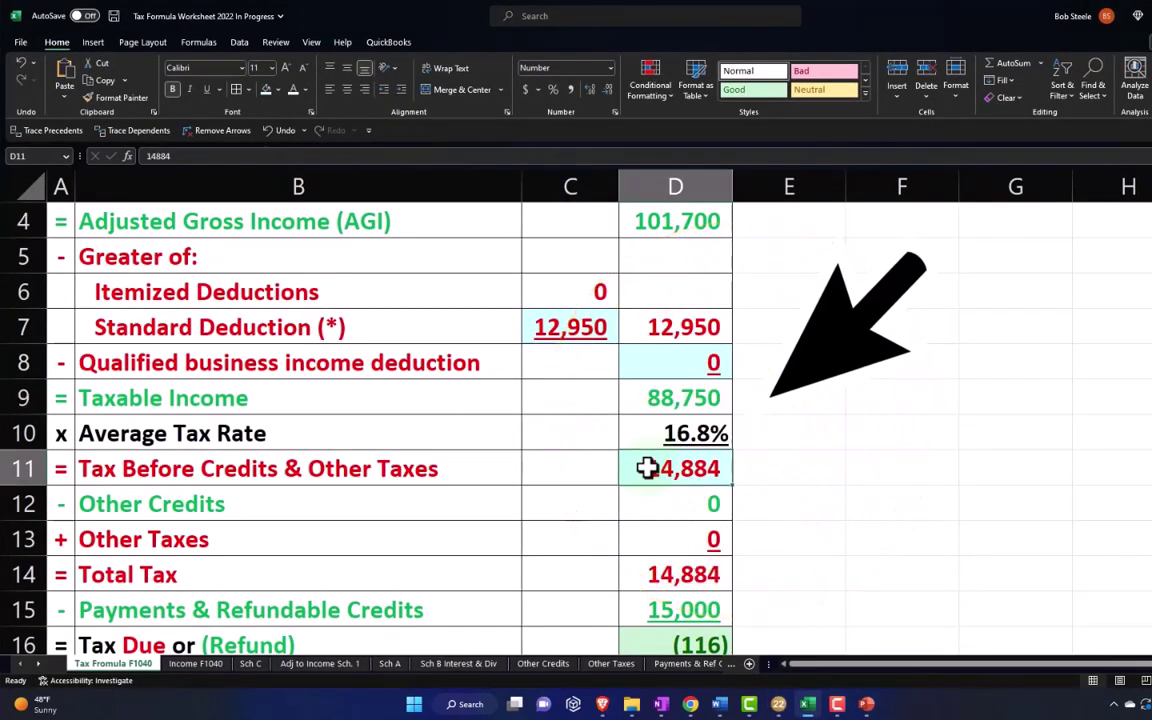
pyautogui.click(810, 706)
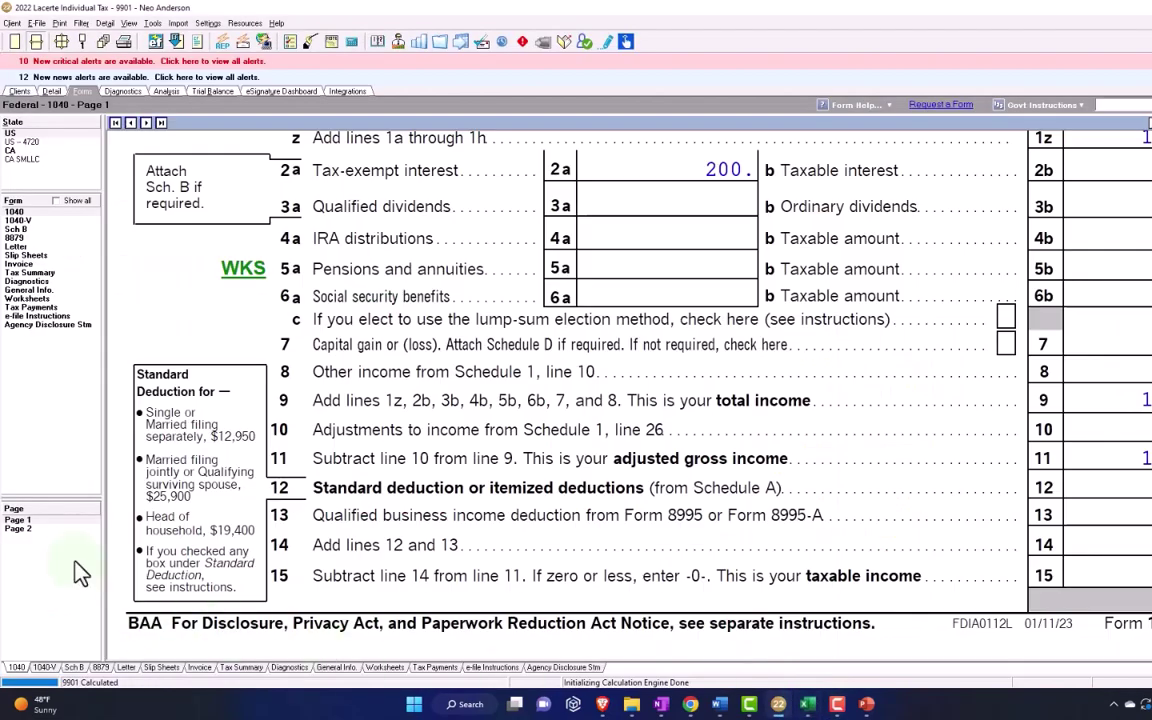
pyautogui.click(38, 531)
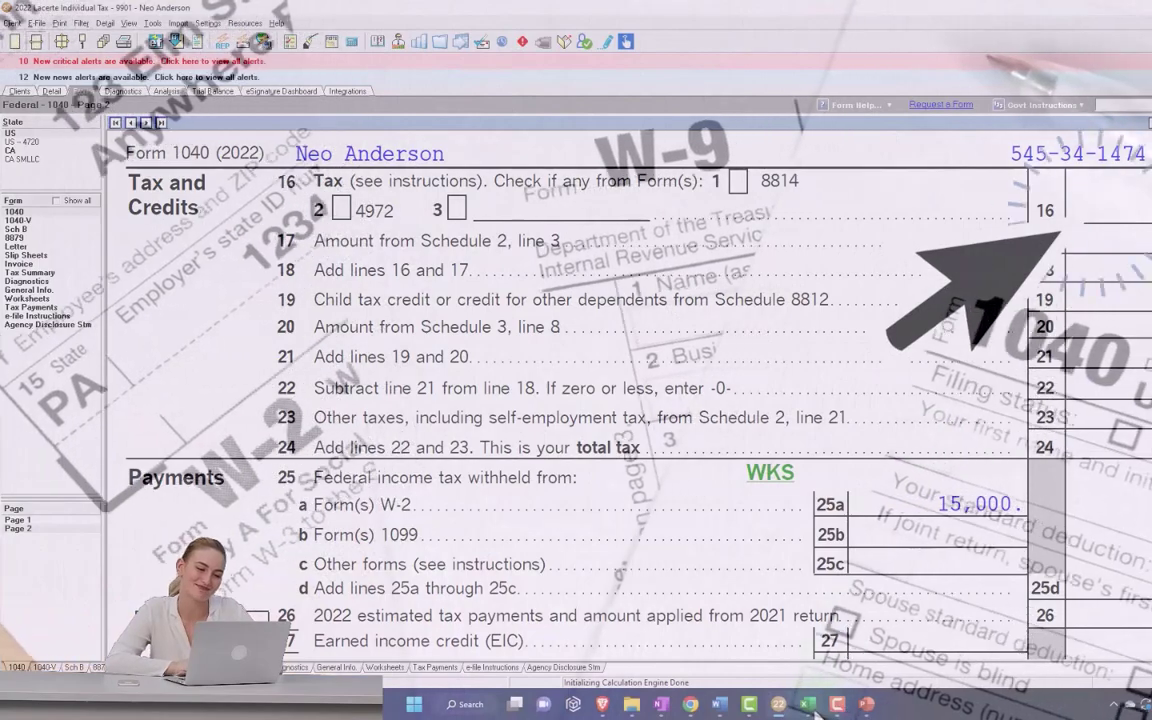
pyautogui.hotkey('alt', 'Tab')
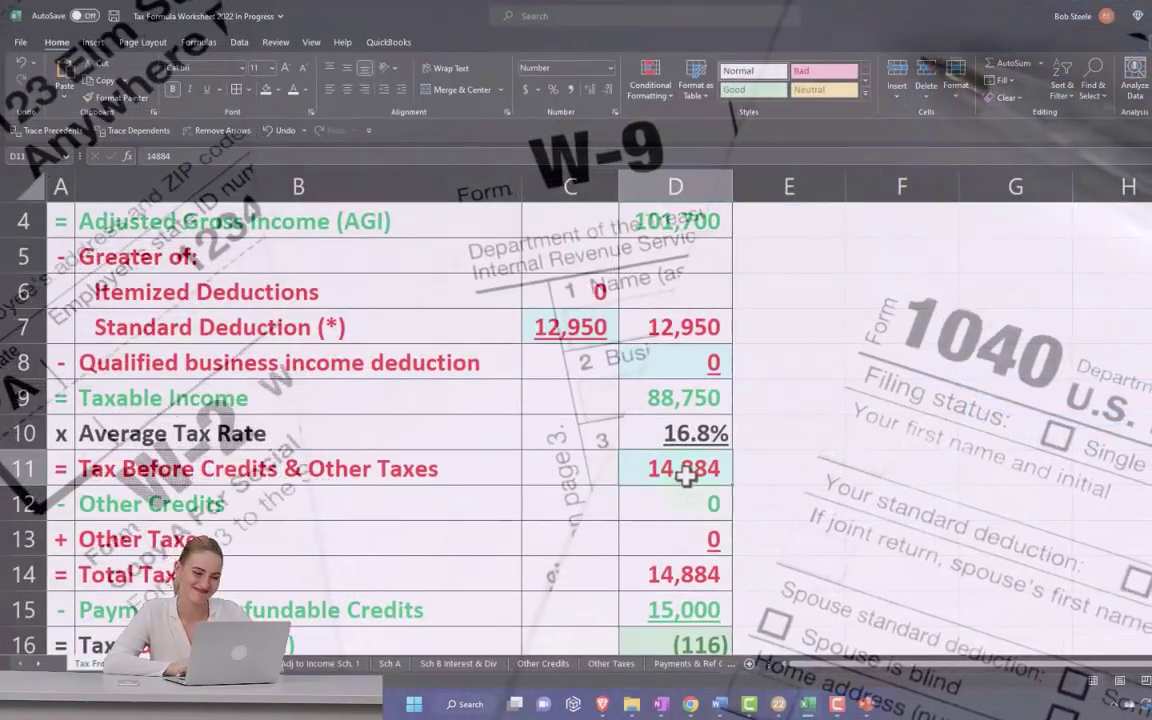
pyautogui.click(809, 703)
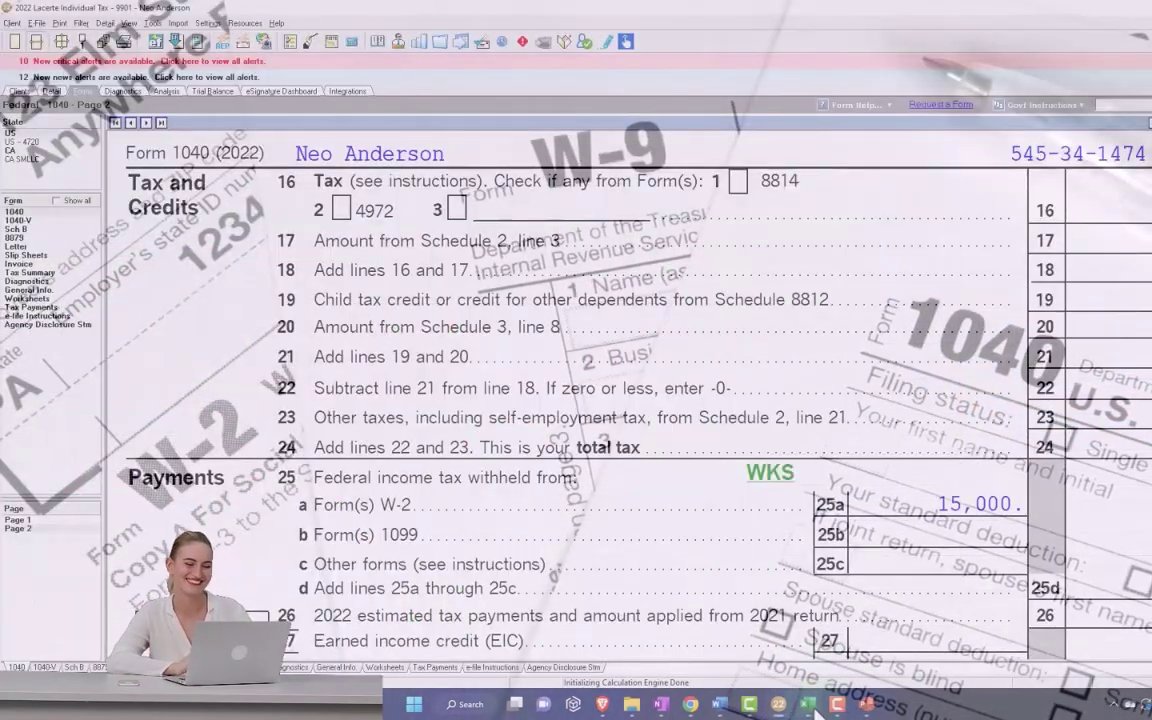
pyautogui.click(809, 703)
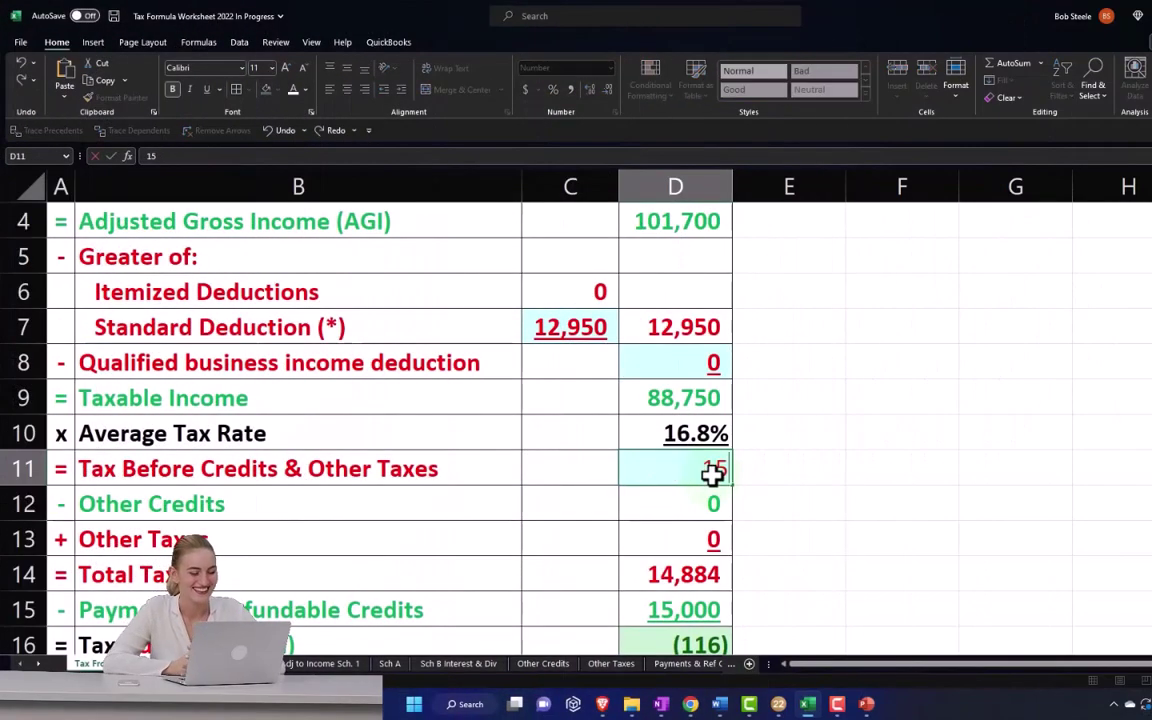
pyautogui.press('Return')
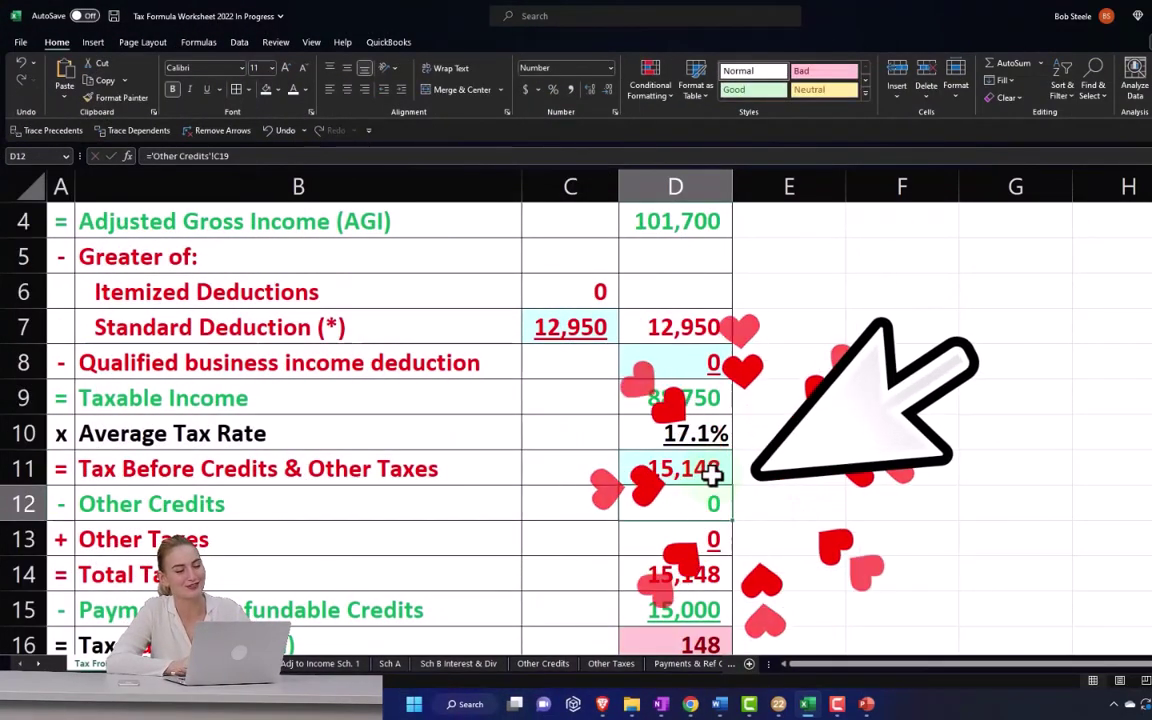
# Step: Switch to Lacerte and add a fourth 1099-INT payer, bank 4, with 1,000 of bank interest
pyautogui.click(807, 704)
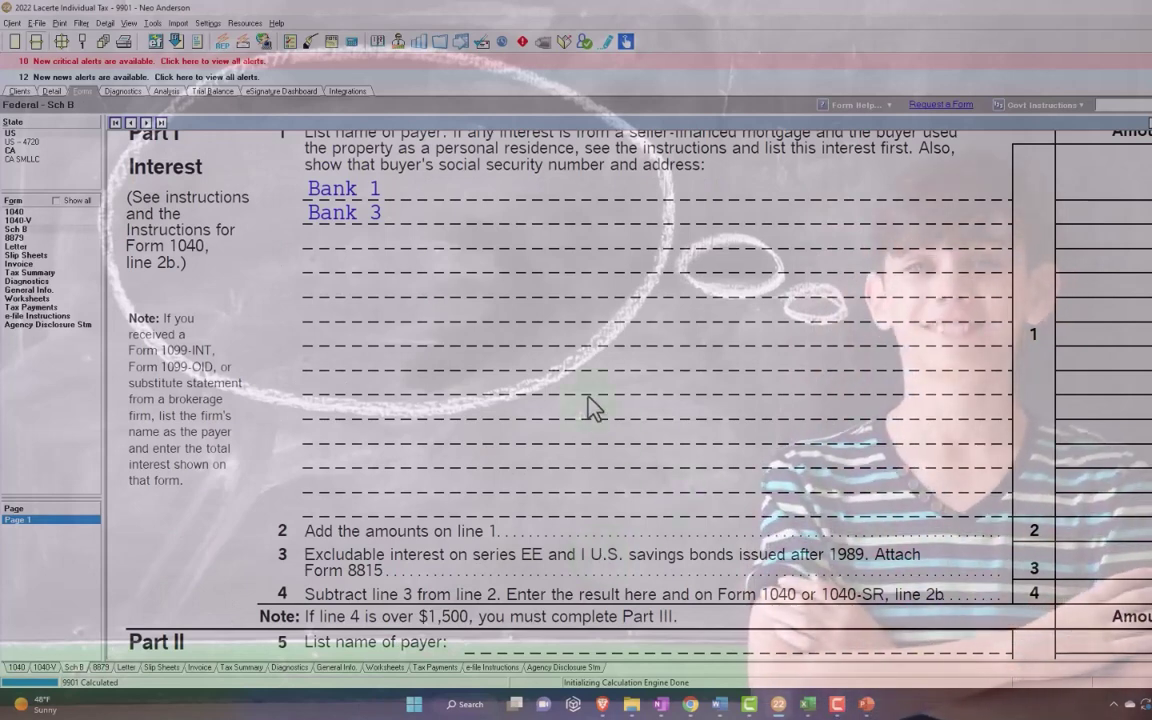
pyautogui.scroll(2, 593, 407)
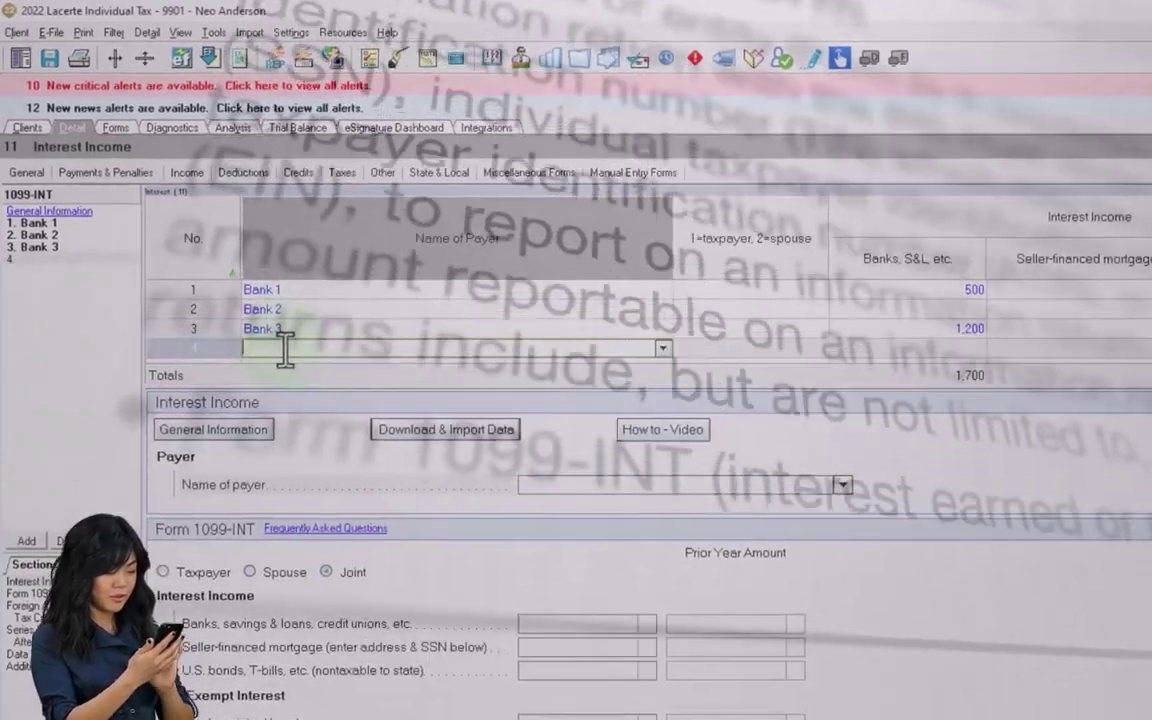
pyautogui.write('Bank 4')
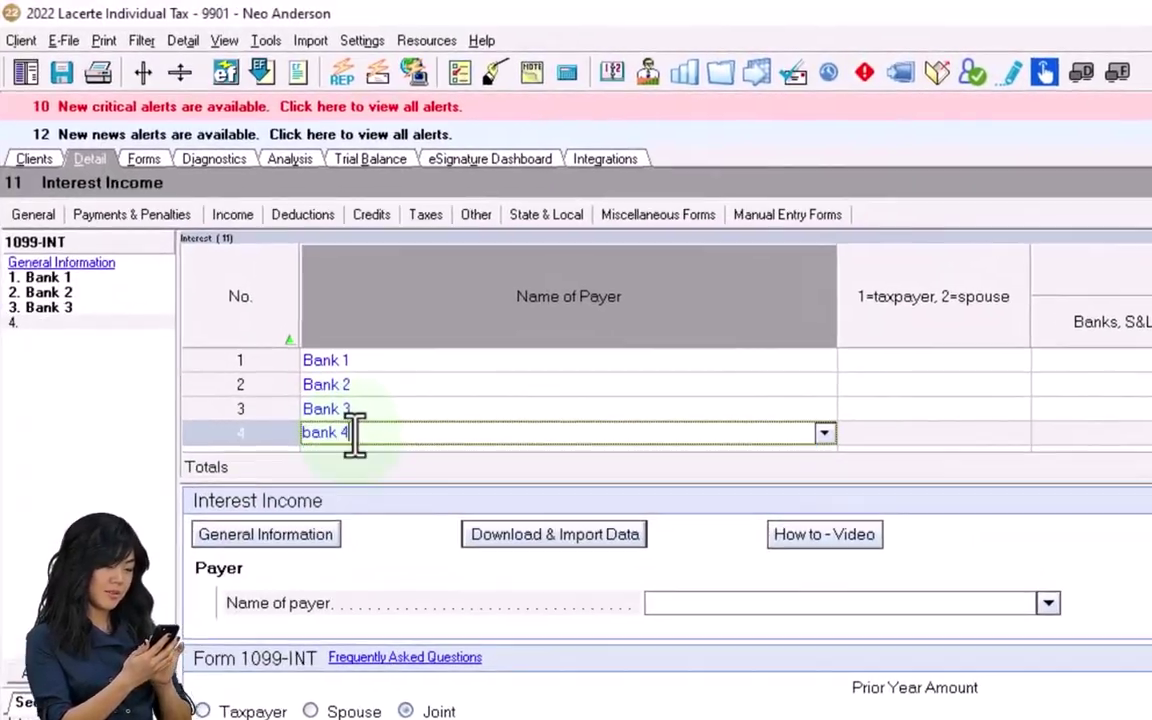
pyautogui.press('Tab')
pyautogui.press('Tab')
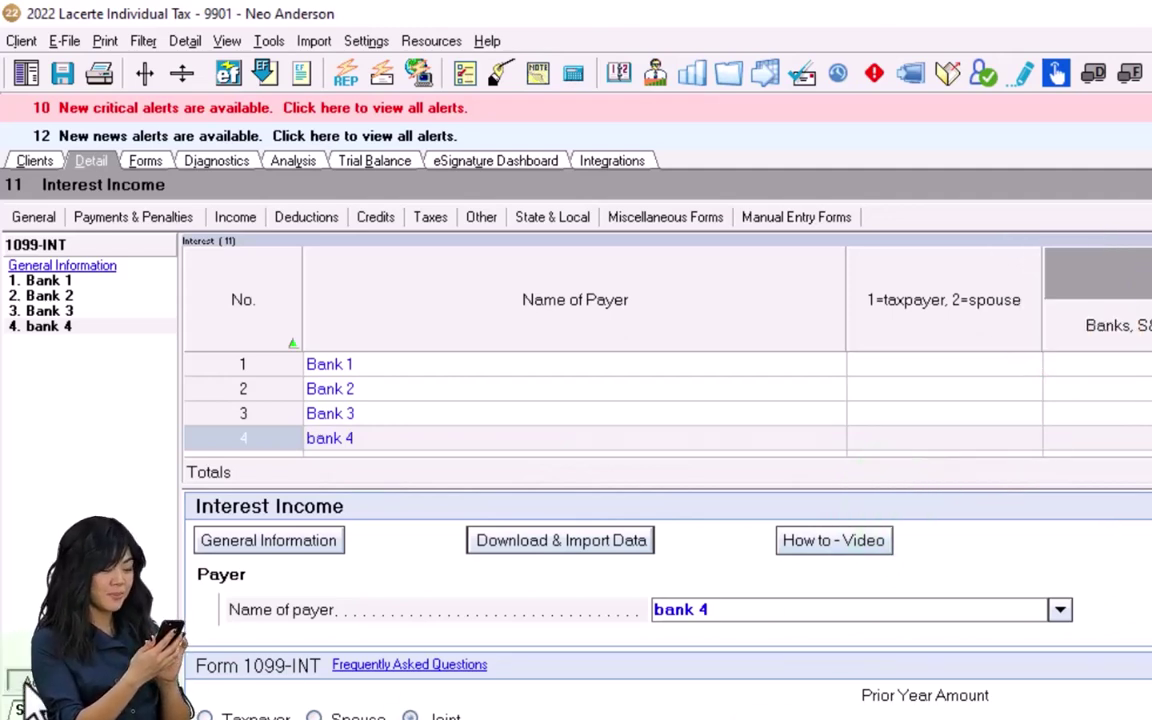
# Step: Add a fifth 1099-INT payer, Nominee Distribution, with -1,000 of bank interest and check the payer list on Schedule B
pyautogui.click(24, 684)
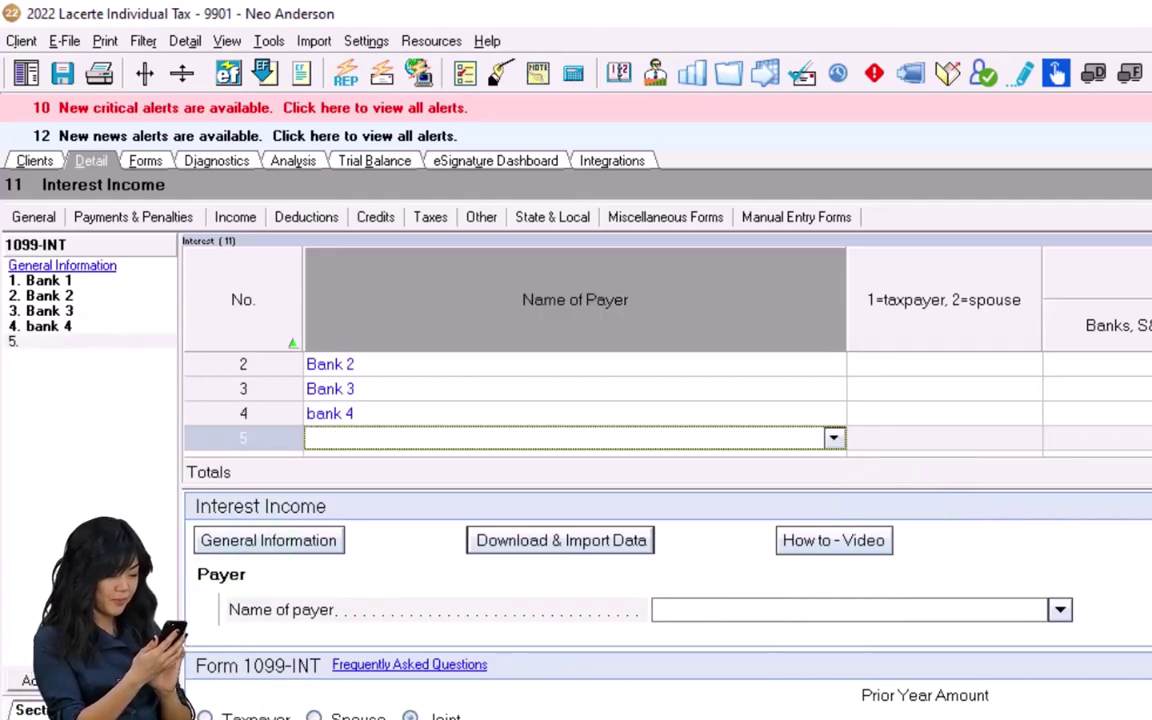
pyautogui.write('Nominee Distribution')
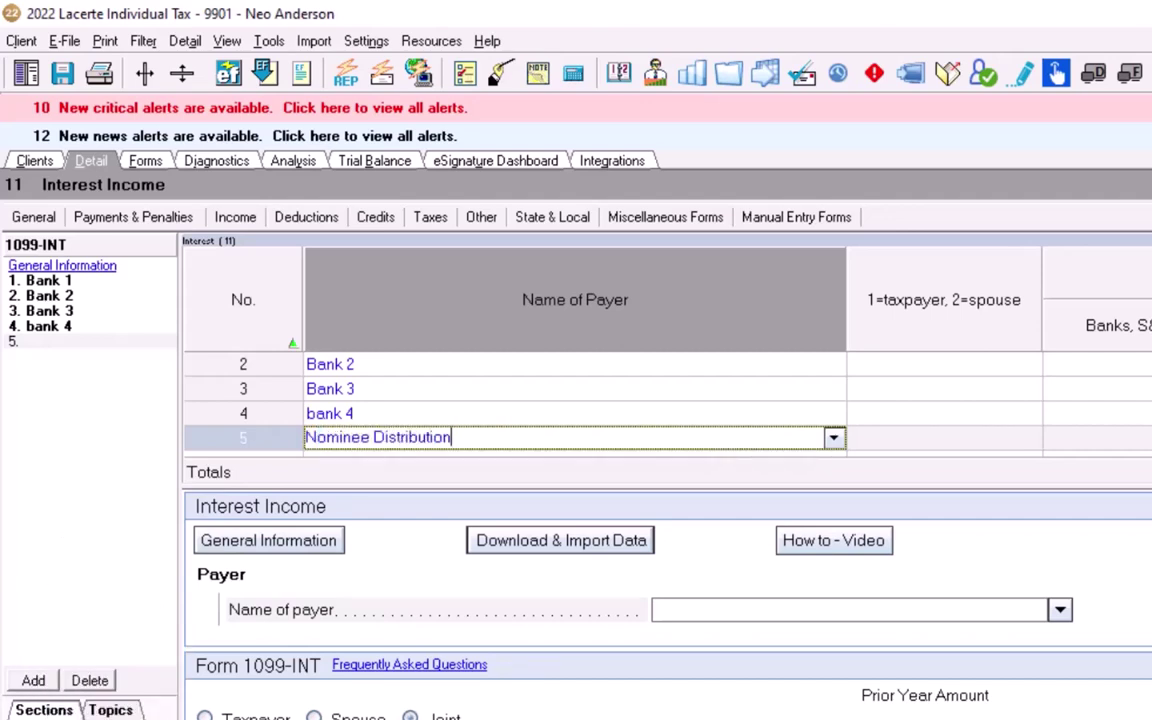
pyautogui.press('Tab')
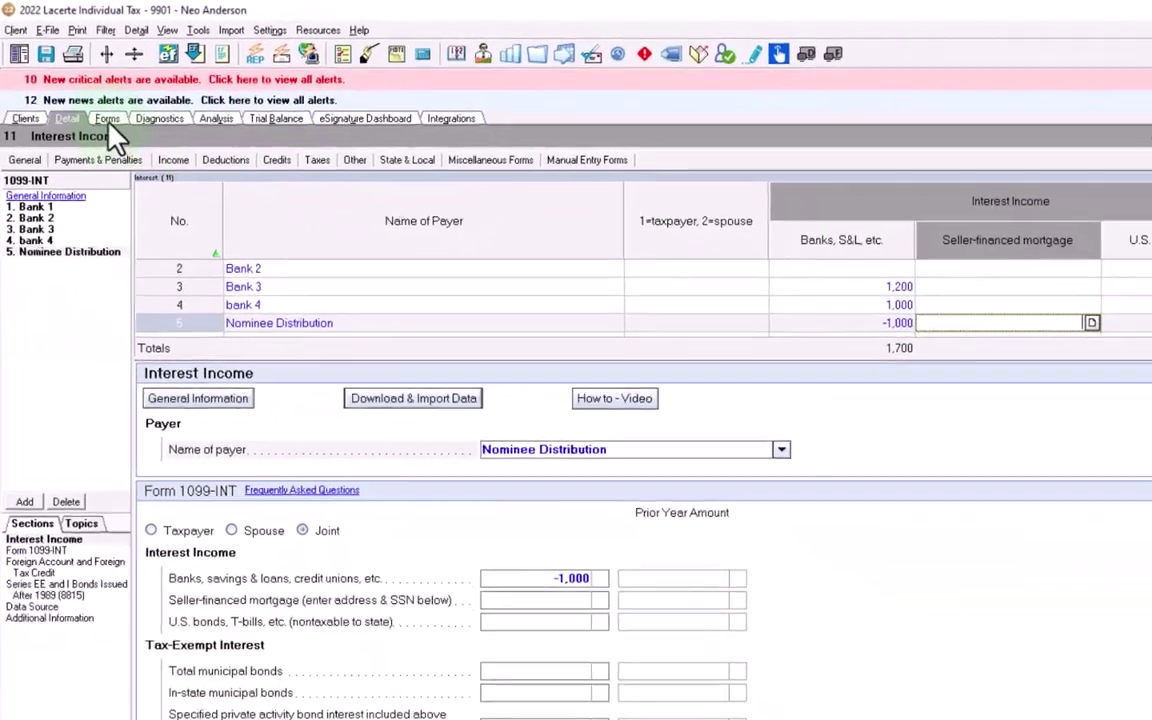
pyautogui.click(120, 133)
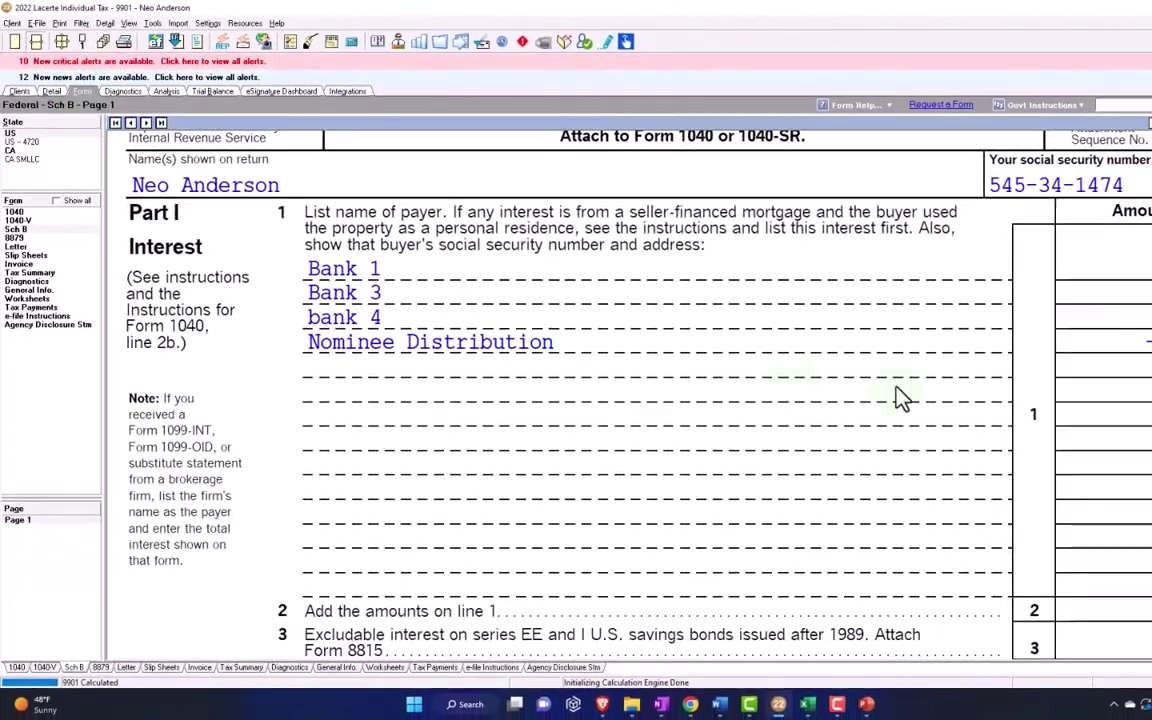